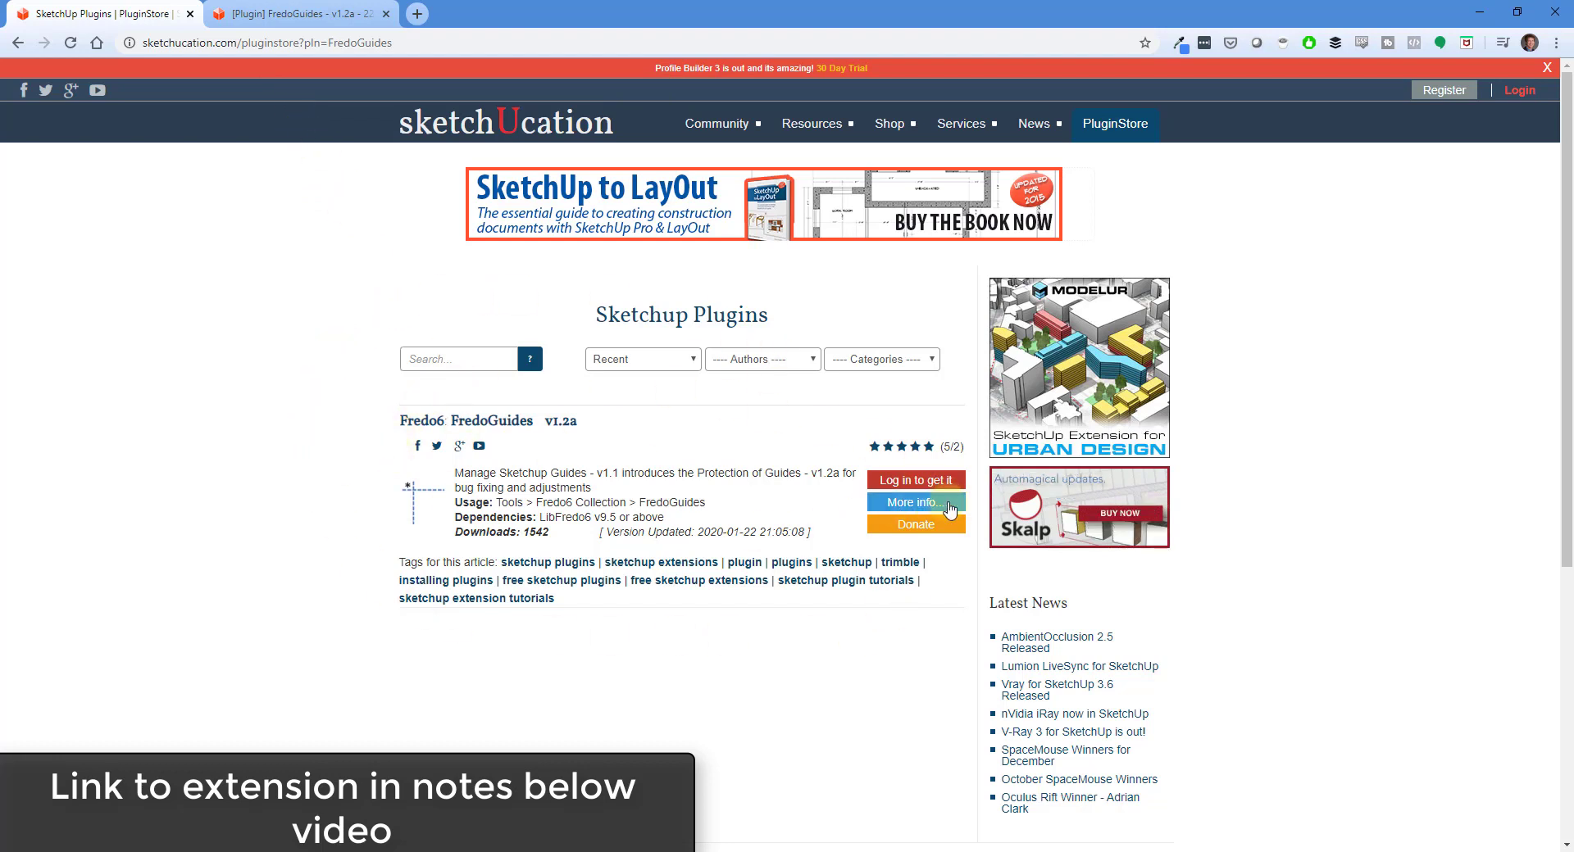
# Open the FredoGuides v1.2a forum thread from its PluginStore entry's More info link
pyautogui.click(951, 506)
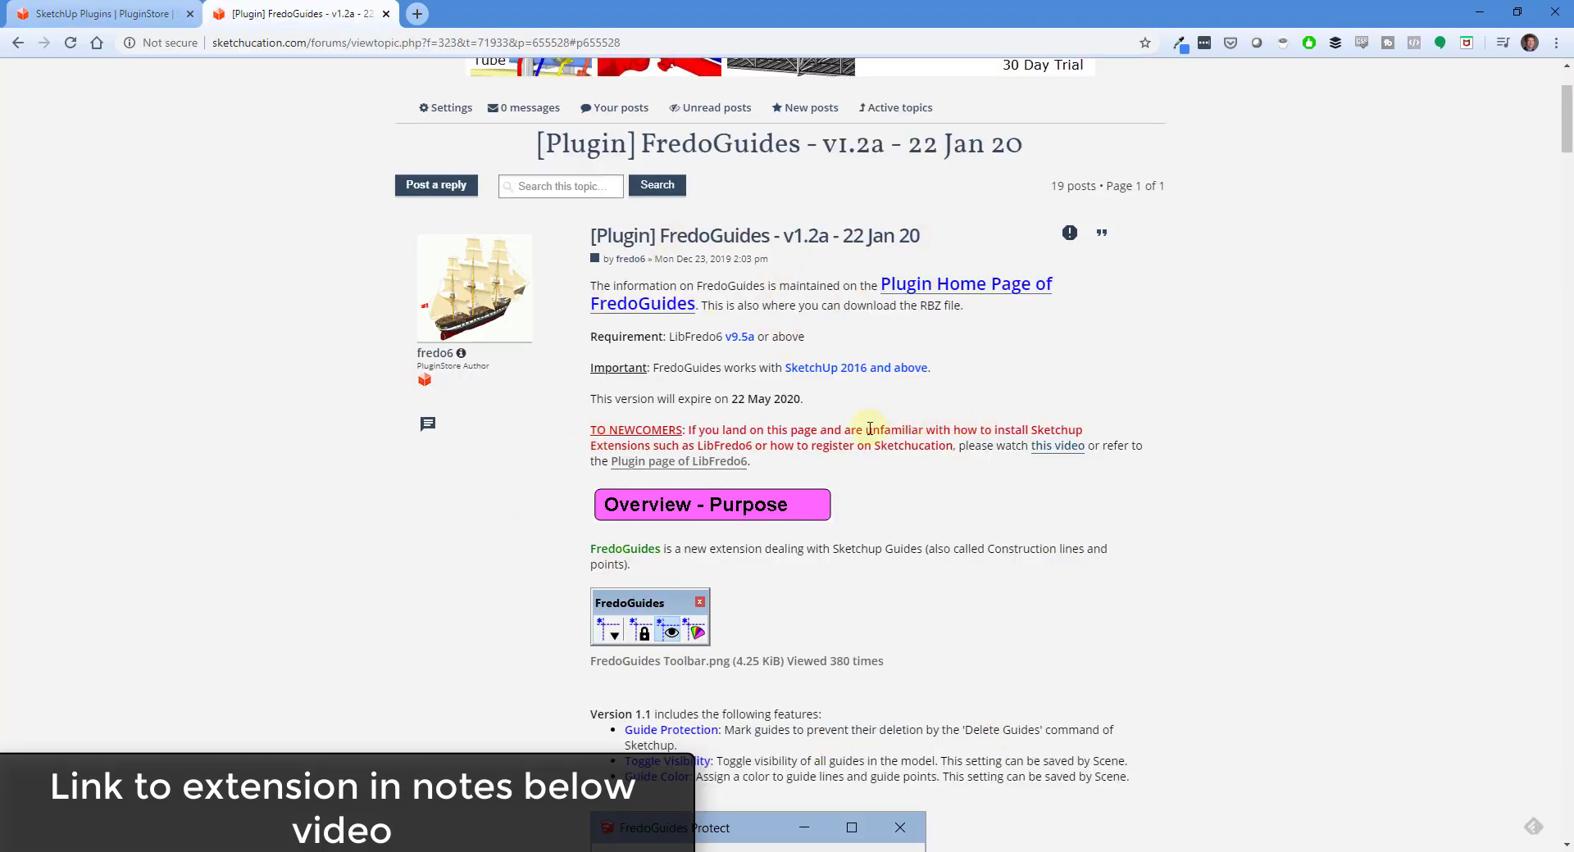
# Scroll the forum post down to the FredoGuides Overview and Version 1.1 feature list
pyautogui.scroll(-7, 868, 426)
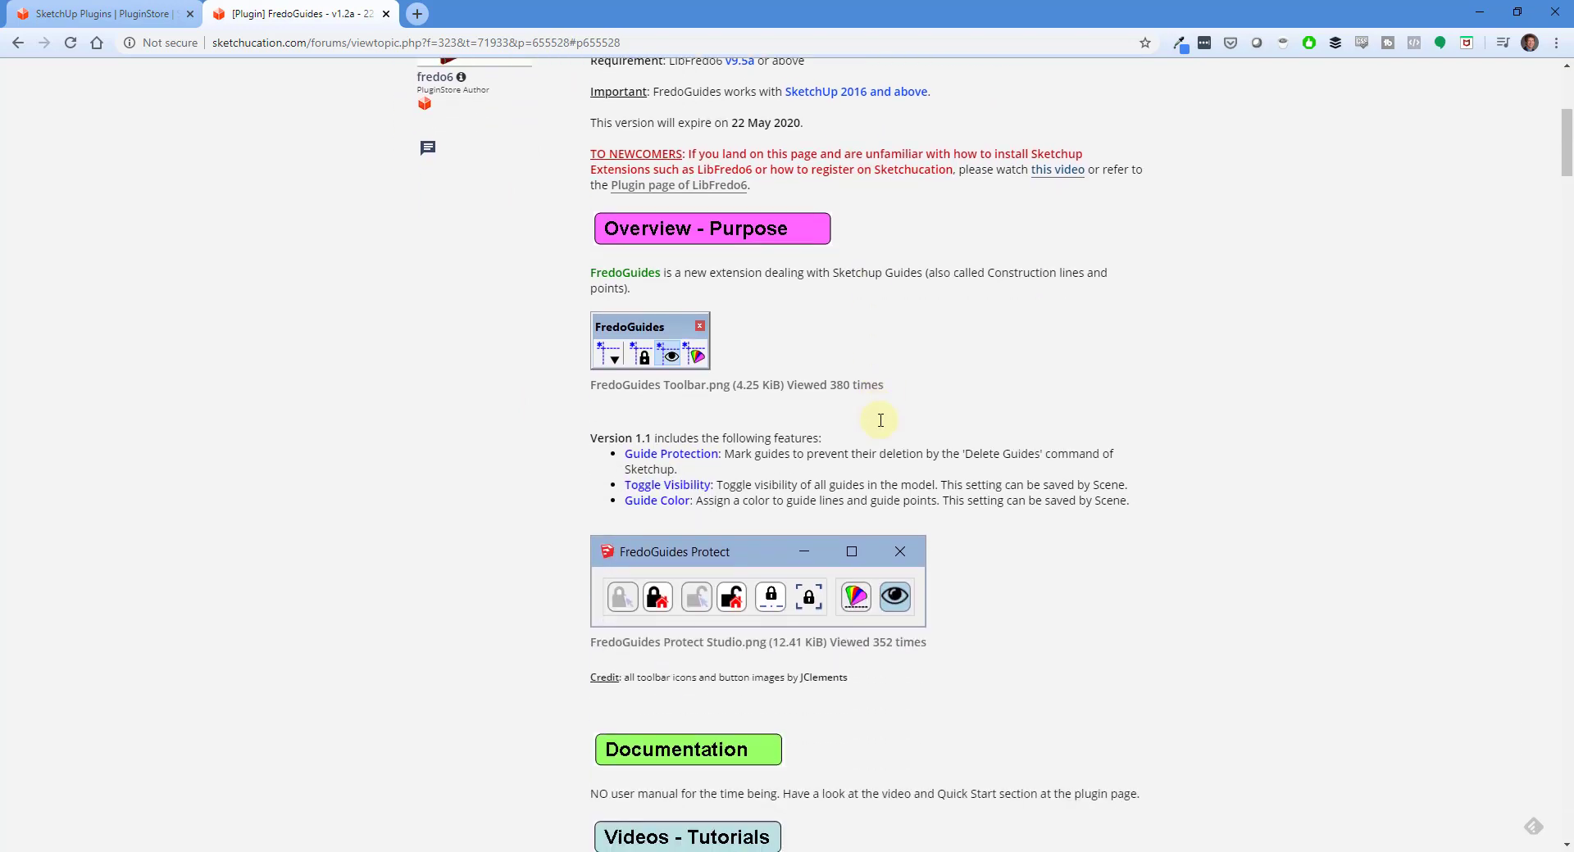
pyautogui.scroll(-2, 904, 411)
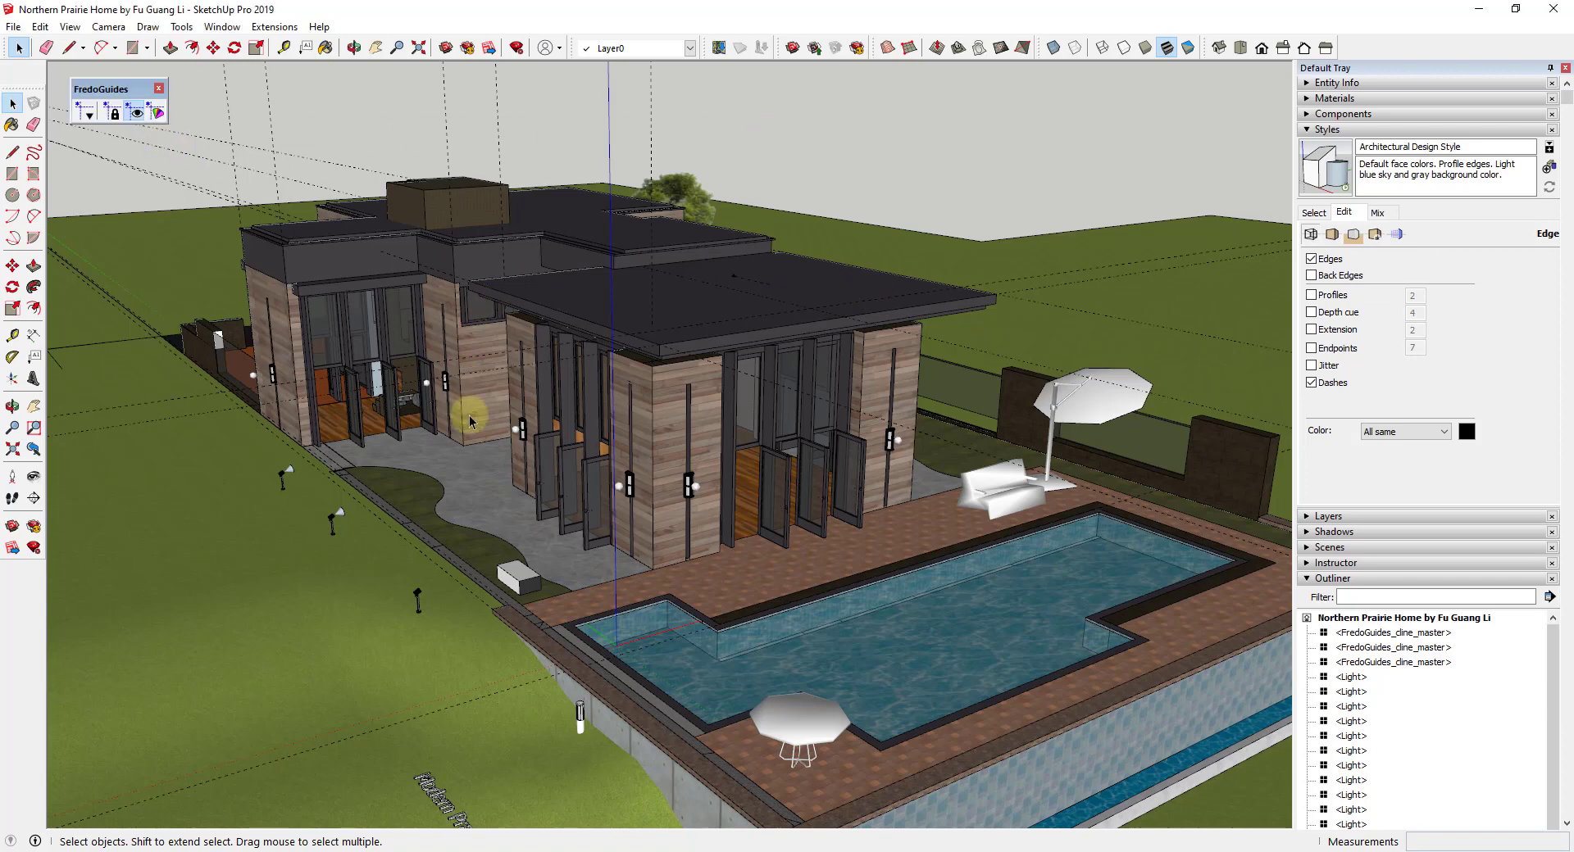
# Orbit and zoom around the Northern Prairie Home and select a guide line near the upper right
pyautogui.moveTo(943, 300); pyautogui.dragTo(983, 318, button='middle')
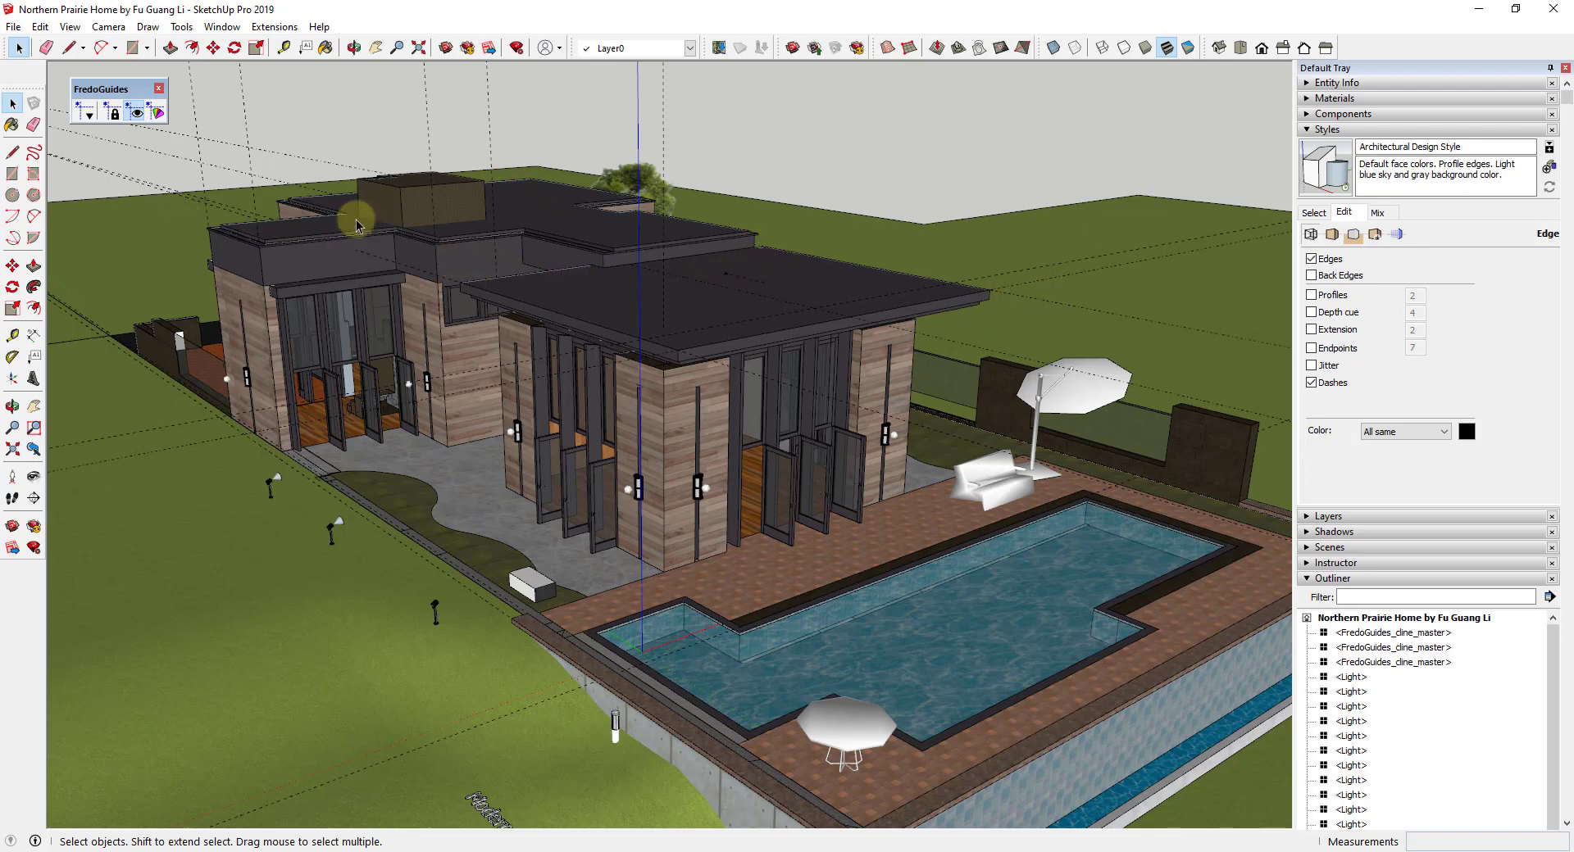
pyautogui.moveTo(825, 283)
pyautogui.mouseDown(button='middle')
pyautogui.moveTo(869, 230)
pyautogui.moveTo(822, 255)
pyautogui.mouseUp(button='middle')
pyautogui.scroll(-5, 811, 237)
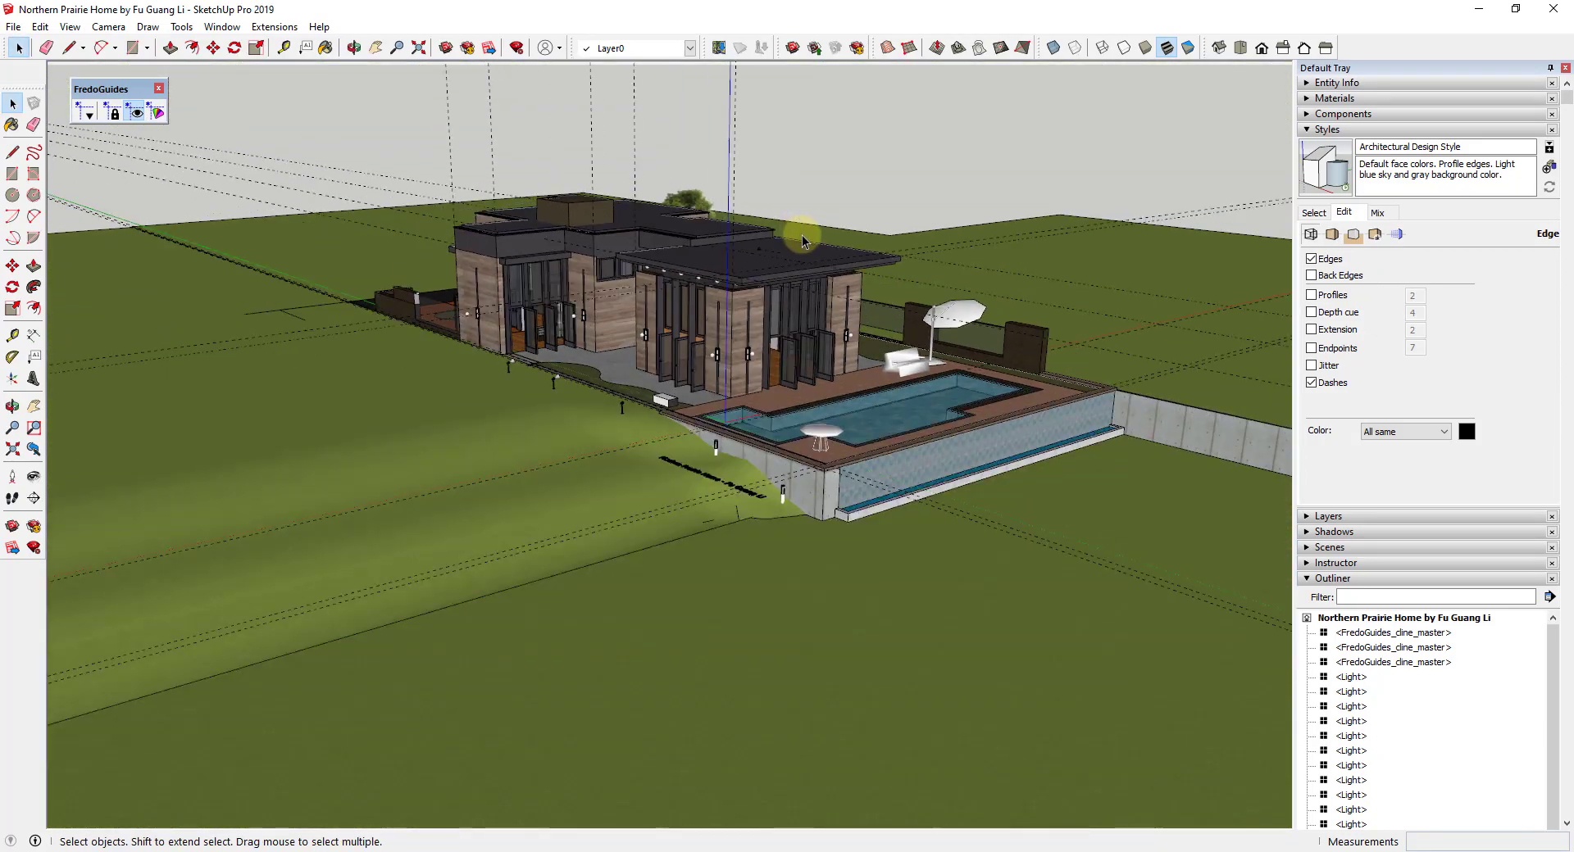
pyautogui.scroll(3, 809, 235)
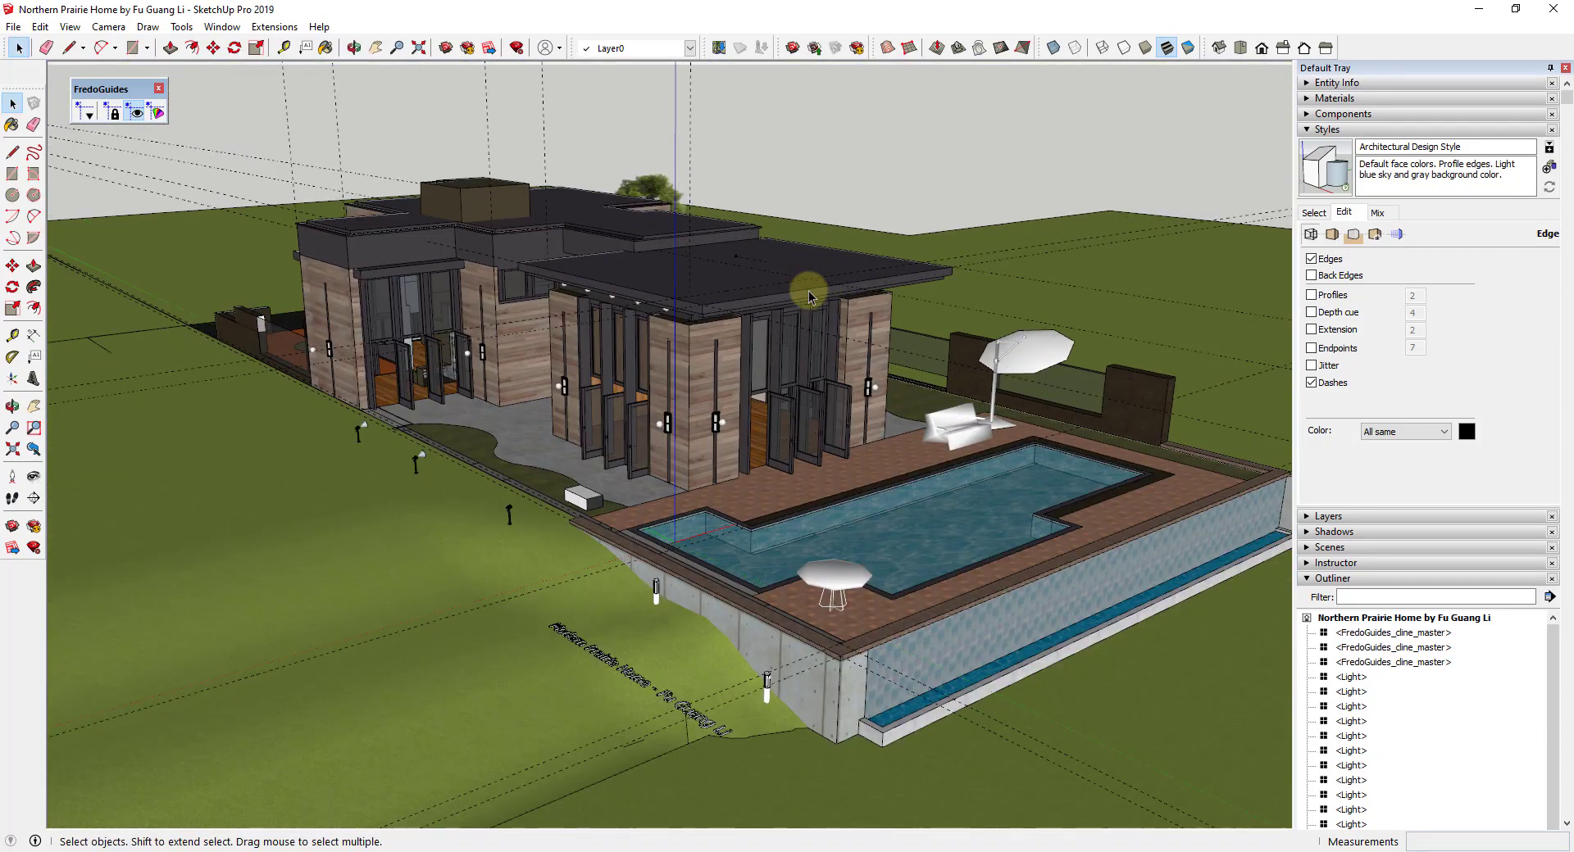
pyautogui.click(1255, 216)
pyautogui.moveTo(1263, 156); pyautogui.dragTo(1061, 200, button='middle')
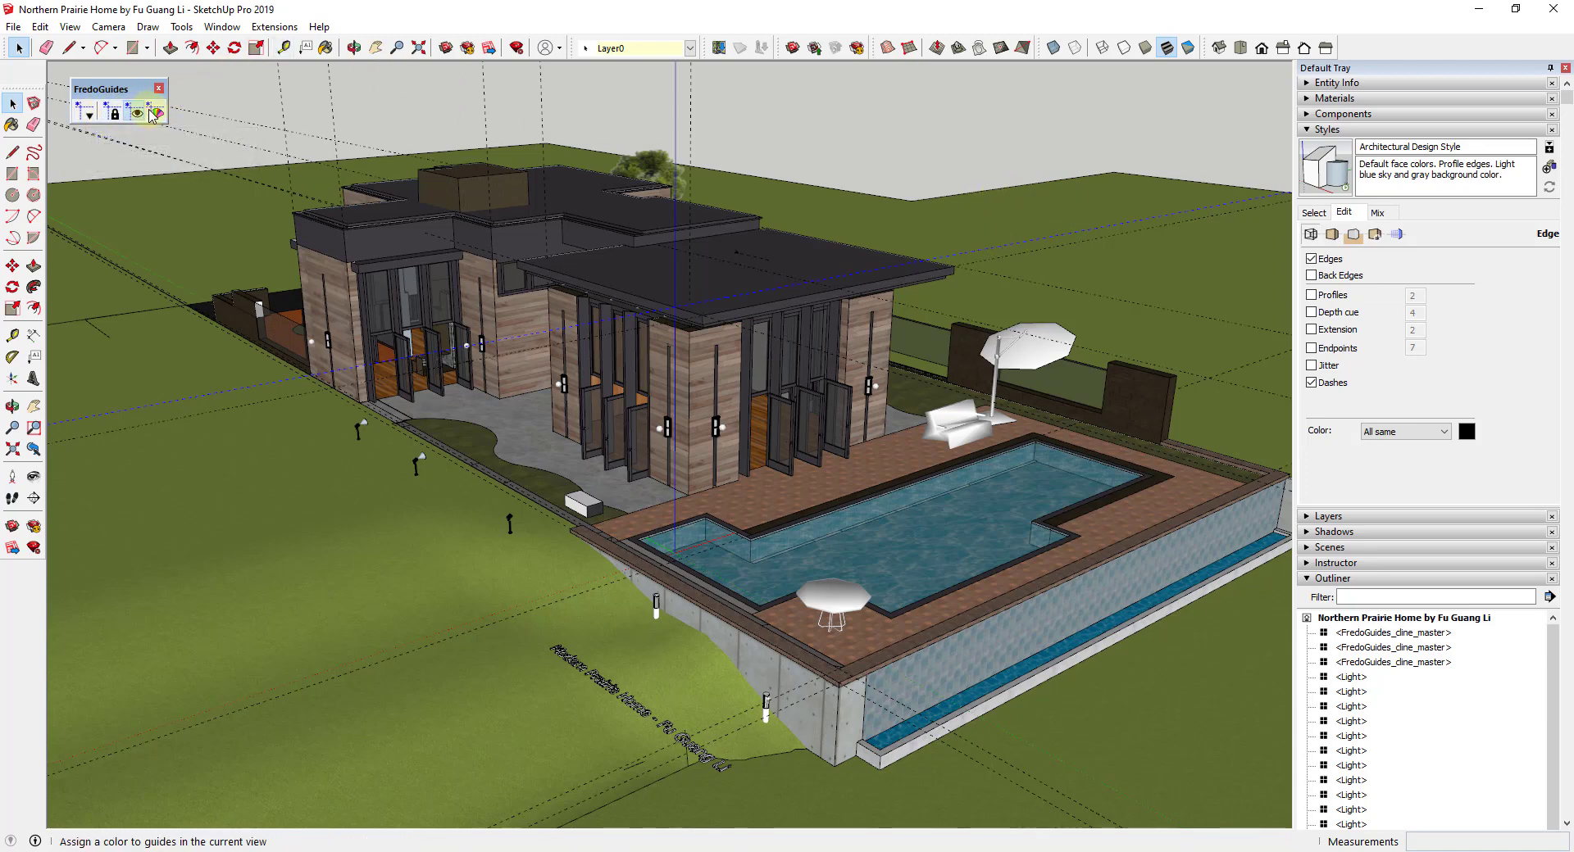
pyautogui.click(89, 113)
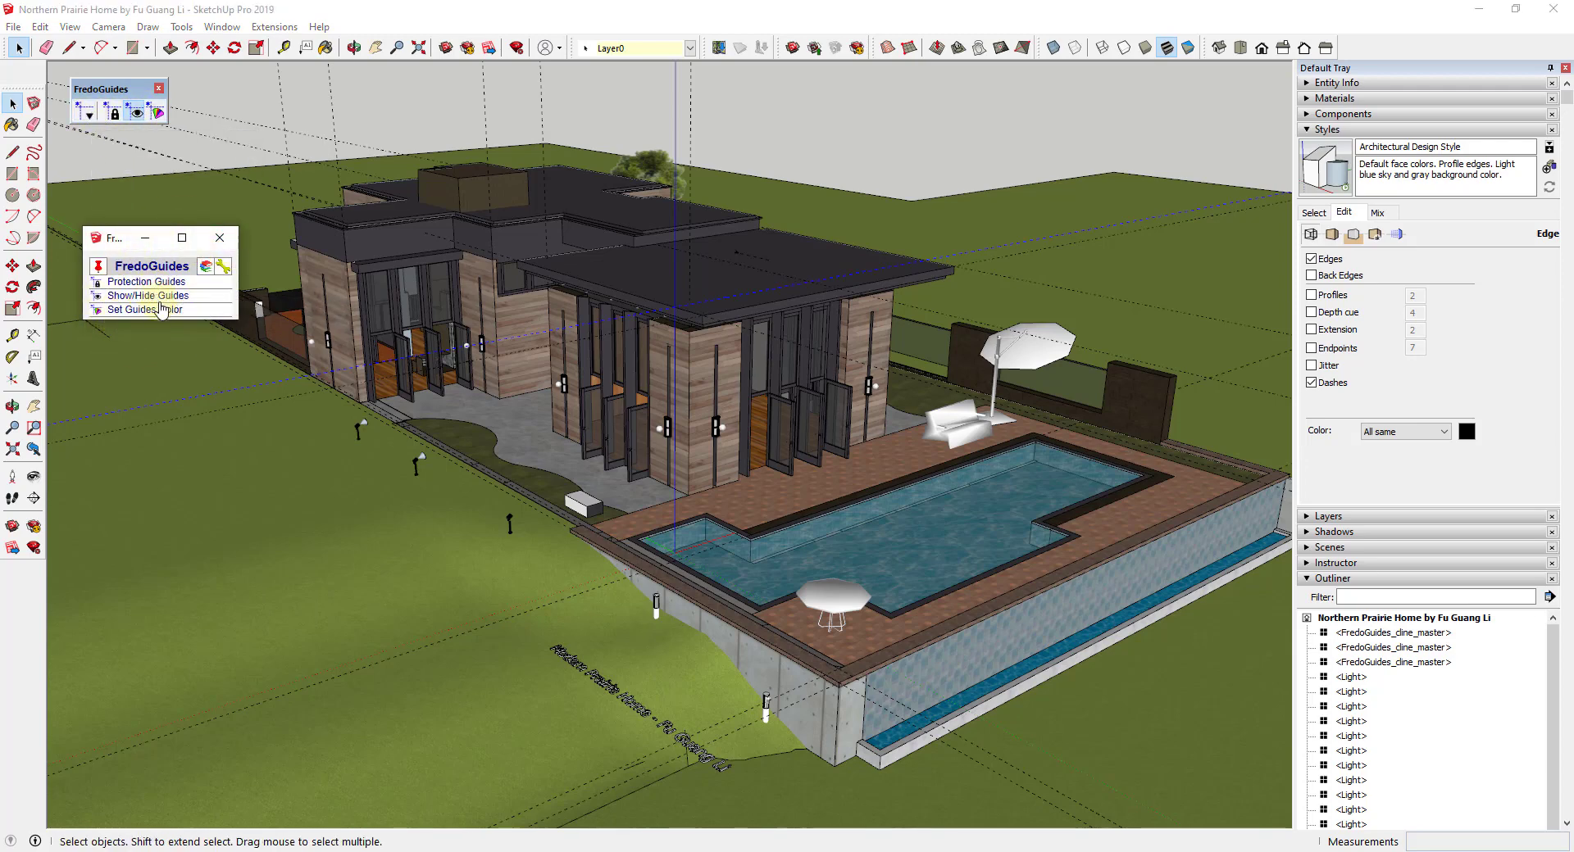
pyautogui.click(219, 240)
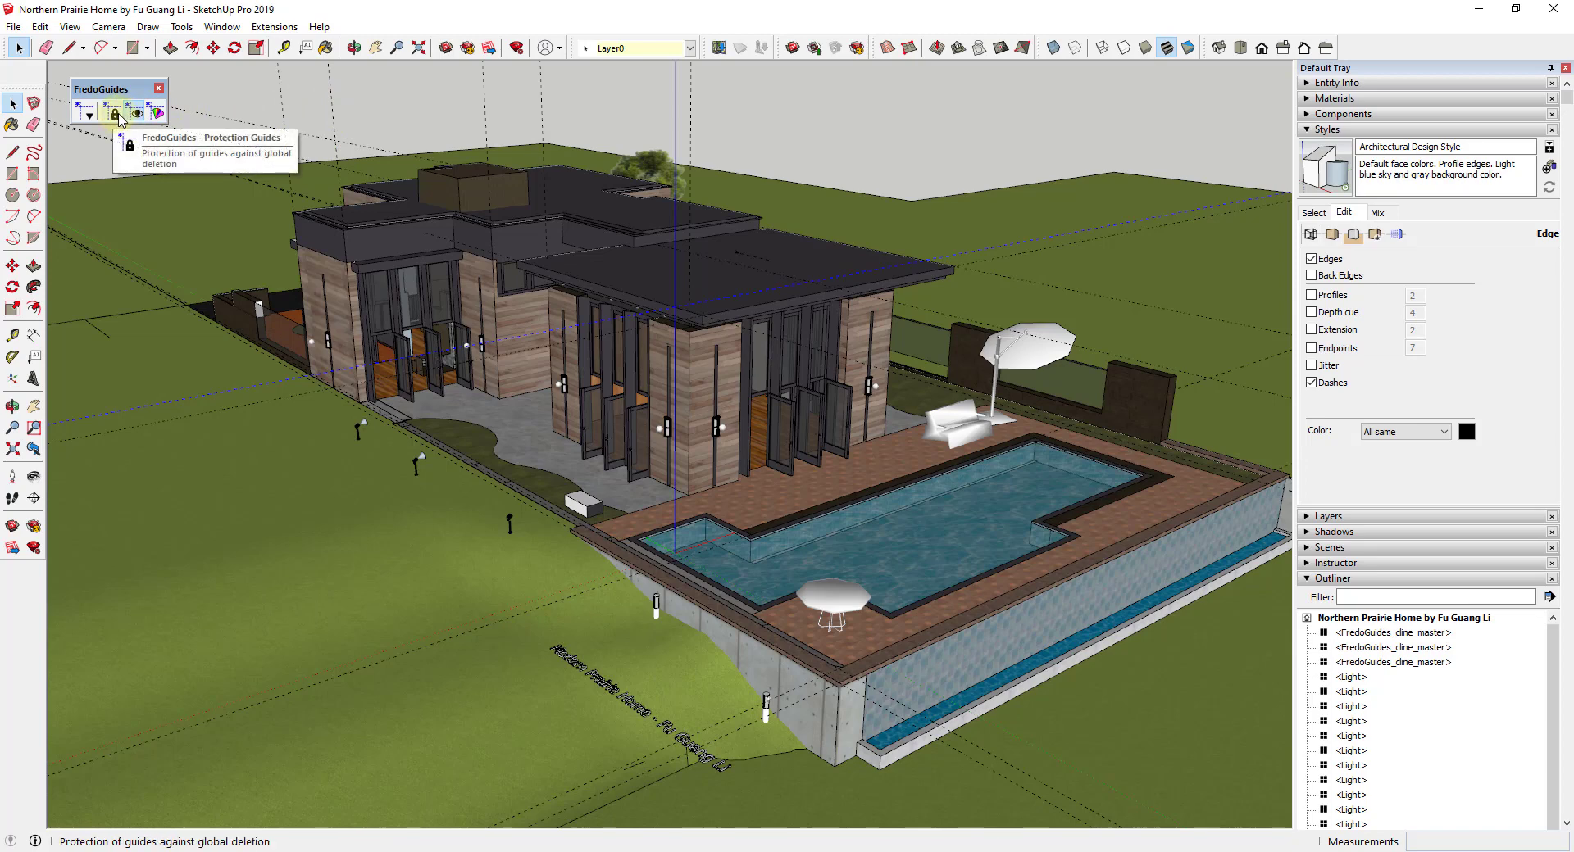
# Bring up the FredoGuides Protect palette, move it aside, and run Edit > Delete Guides
pyautogui.click(114, 114)
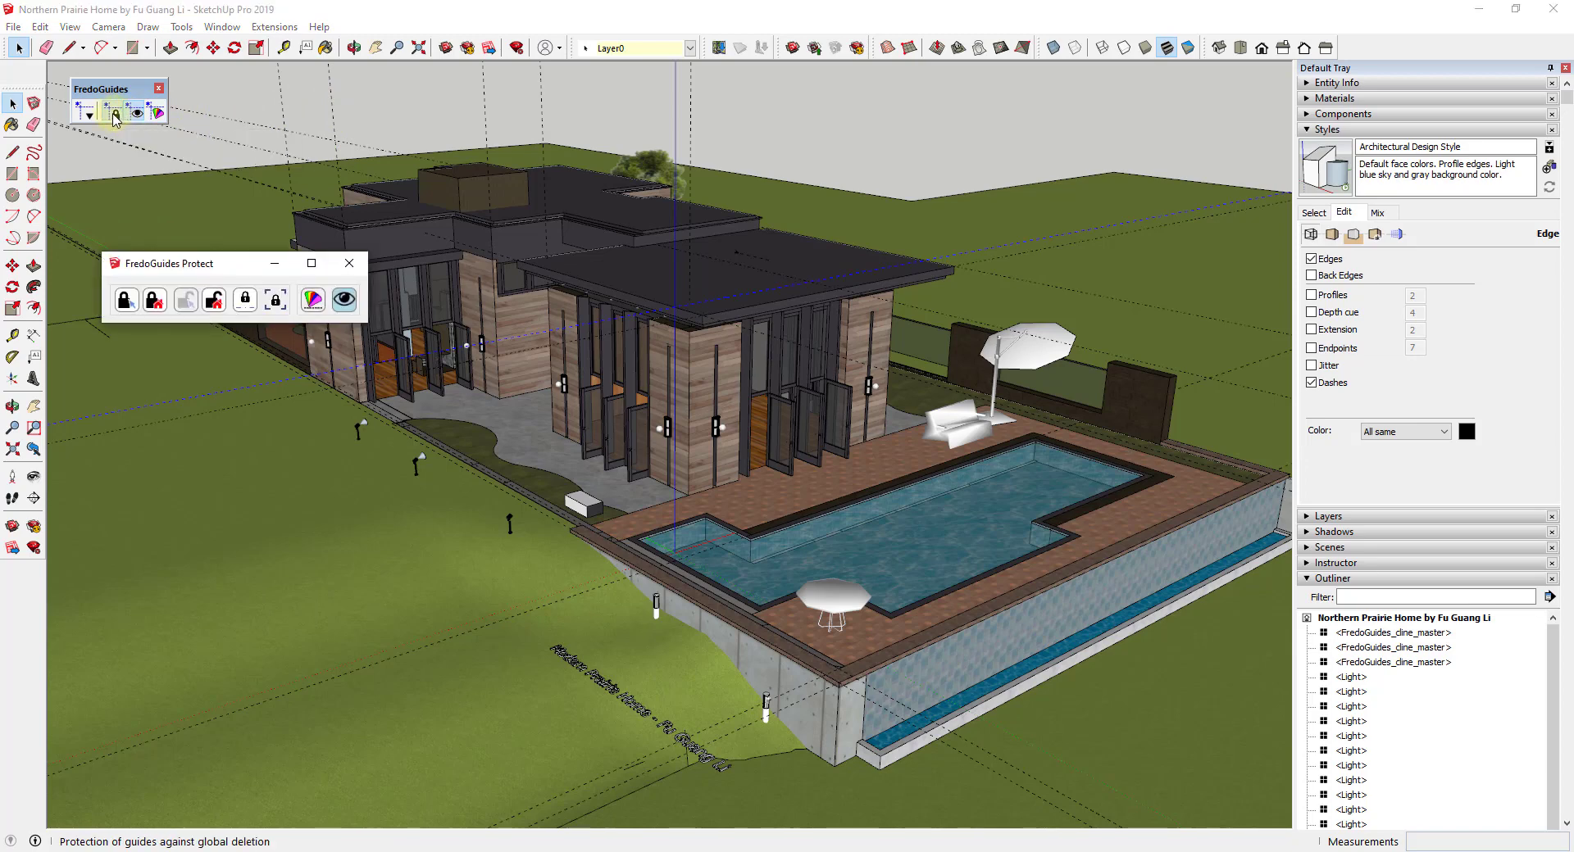
pyautogui.moveTo(230, 250); pyautogui.dragTo(219, 207)
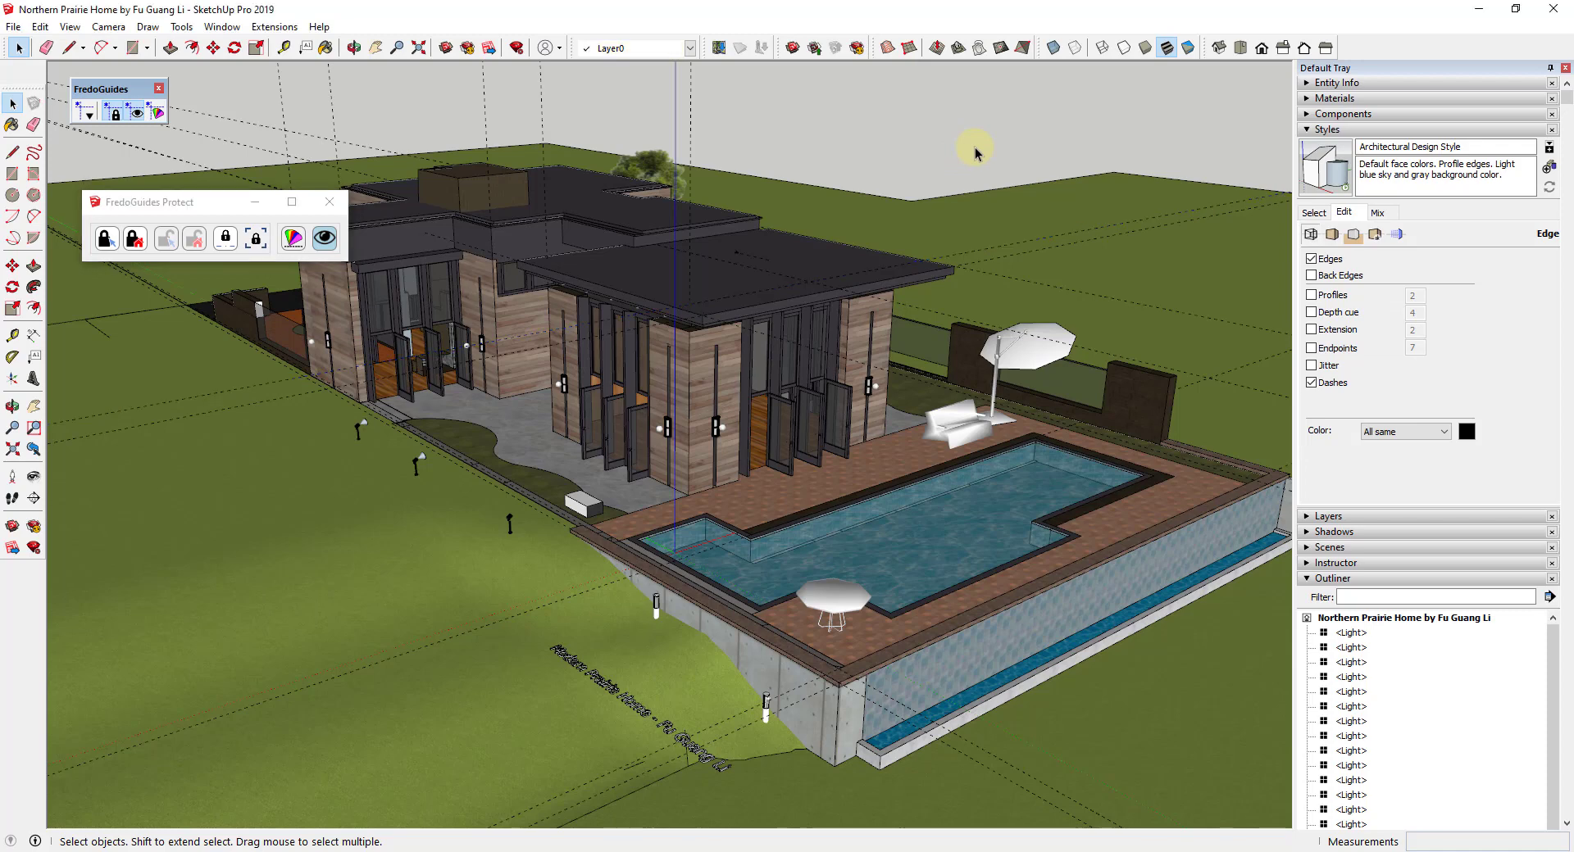
pyautogui.click(38, 27)
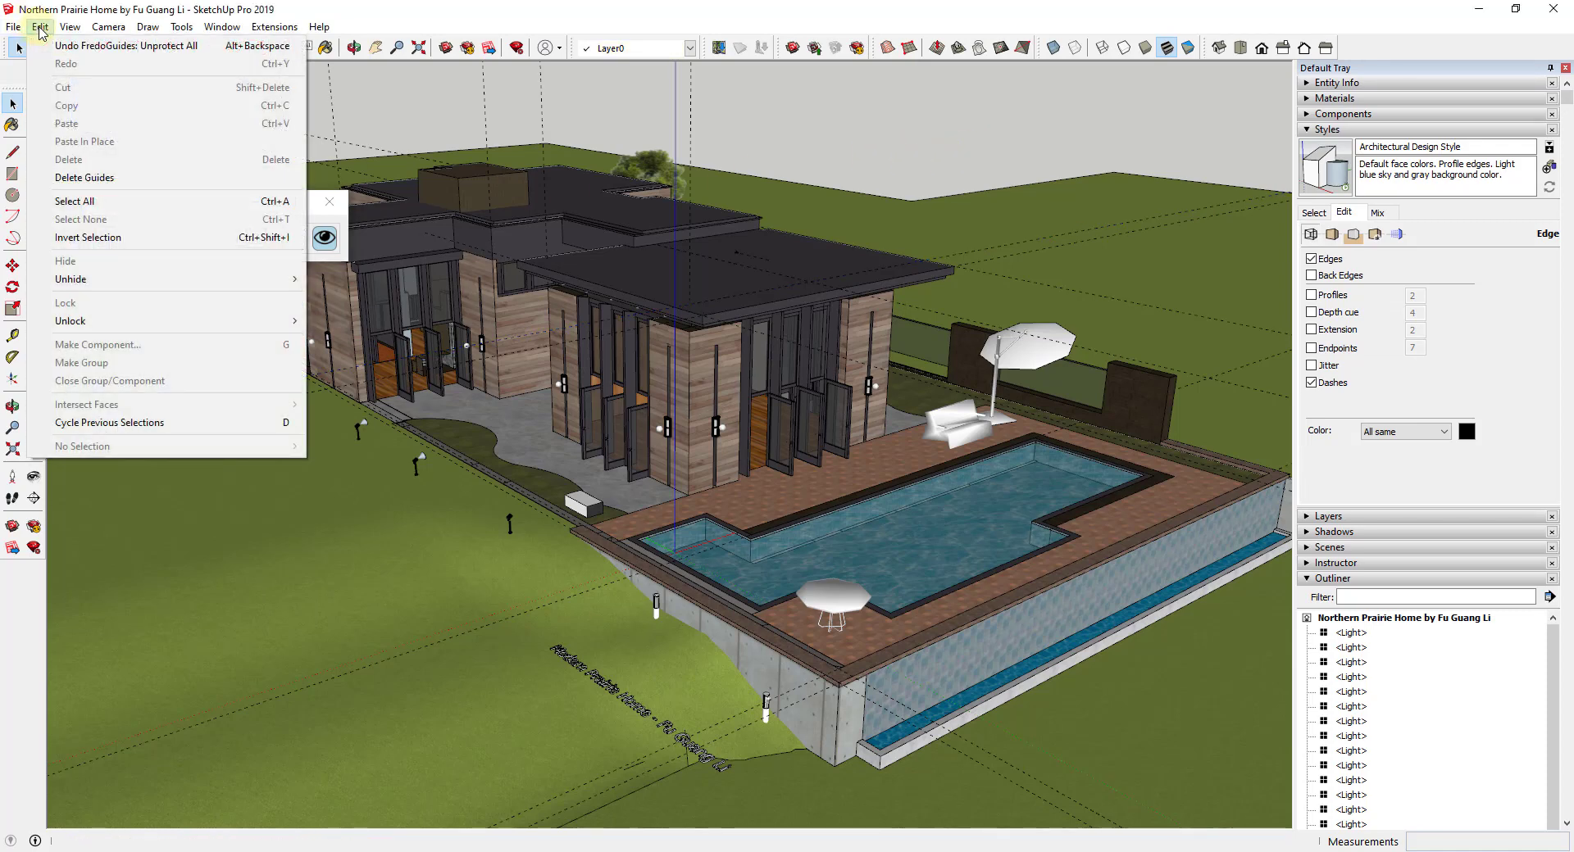
pyautogui.click(116, 177)
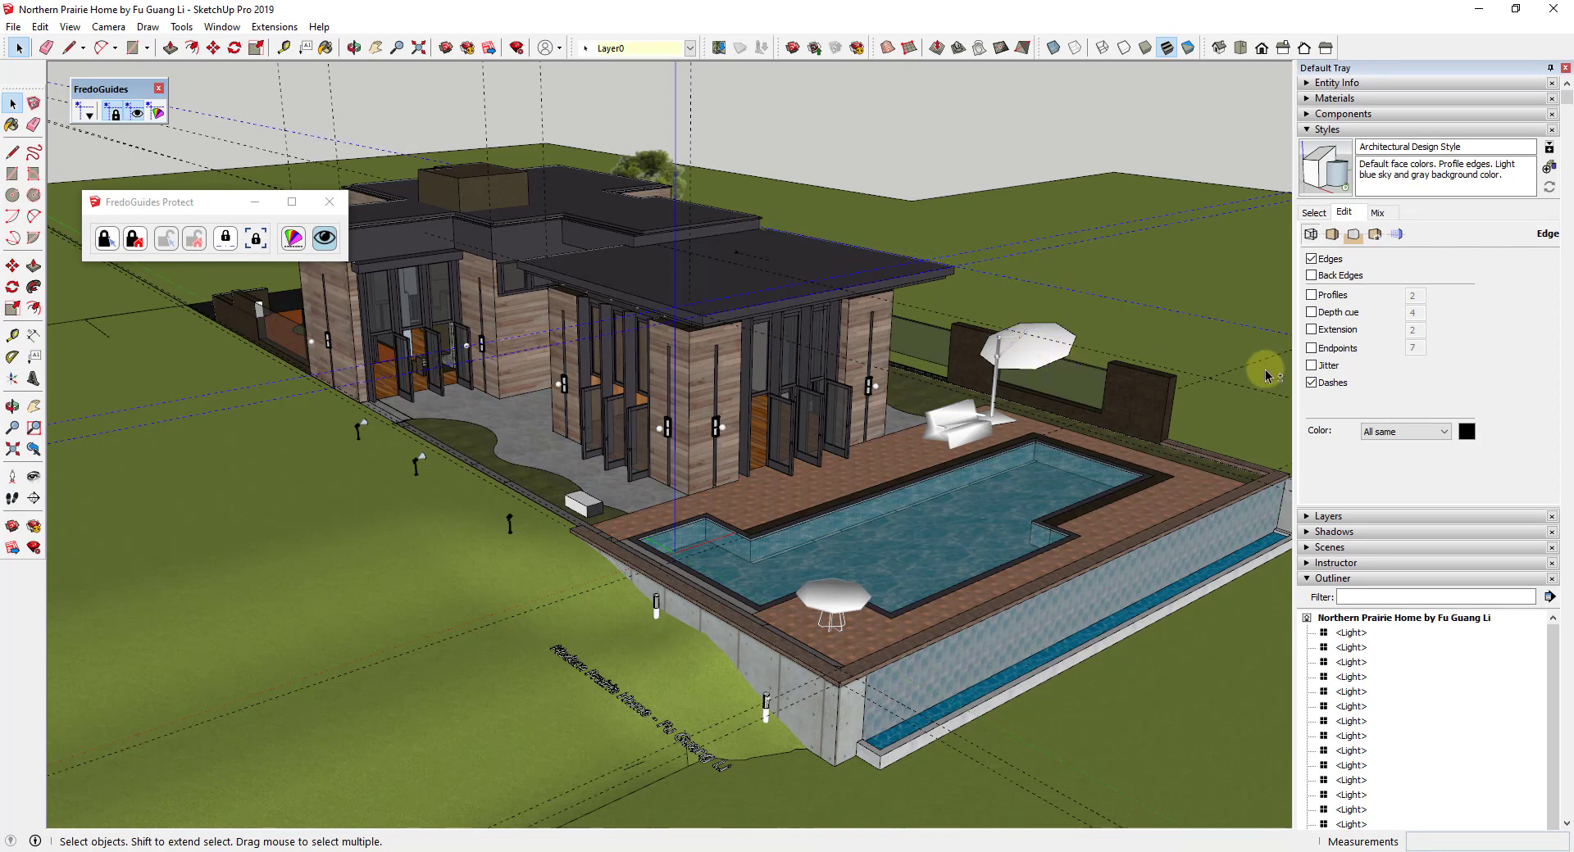
# Select all, protect the four selected guide lines, then run Delete Guides to test protection
pyautogui.hotkey('ctrl', 'a')
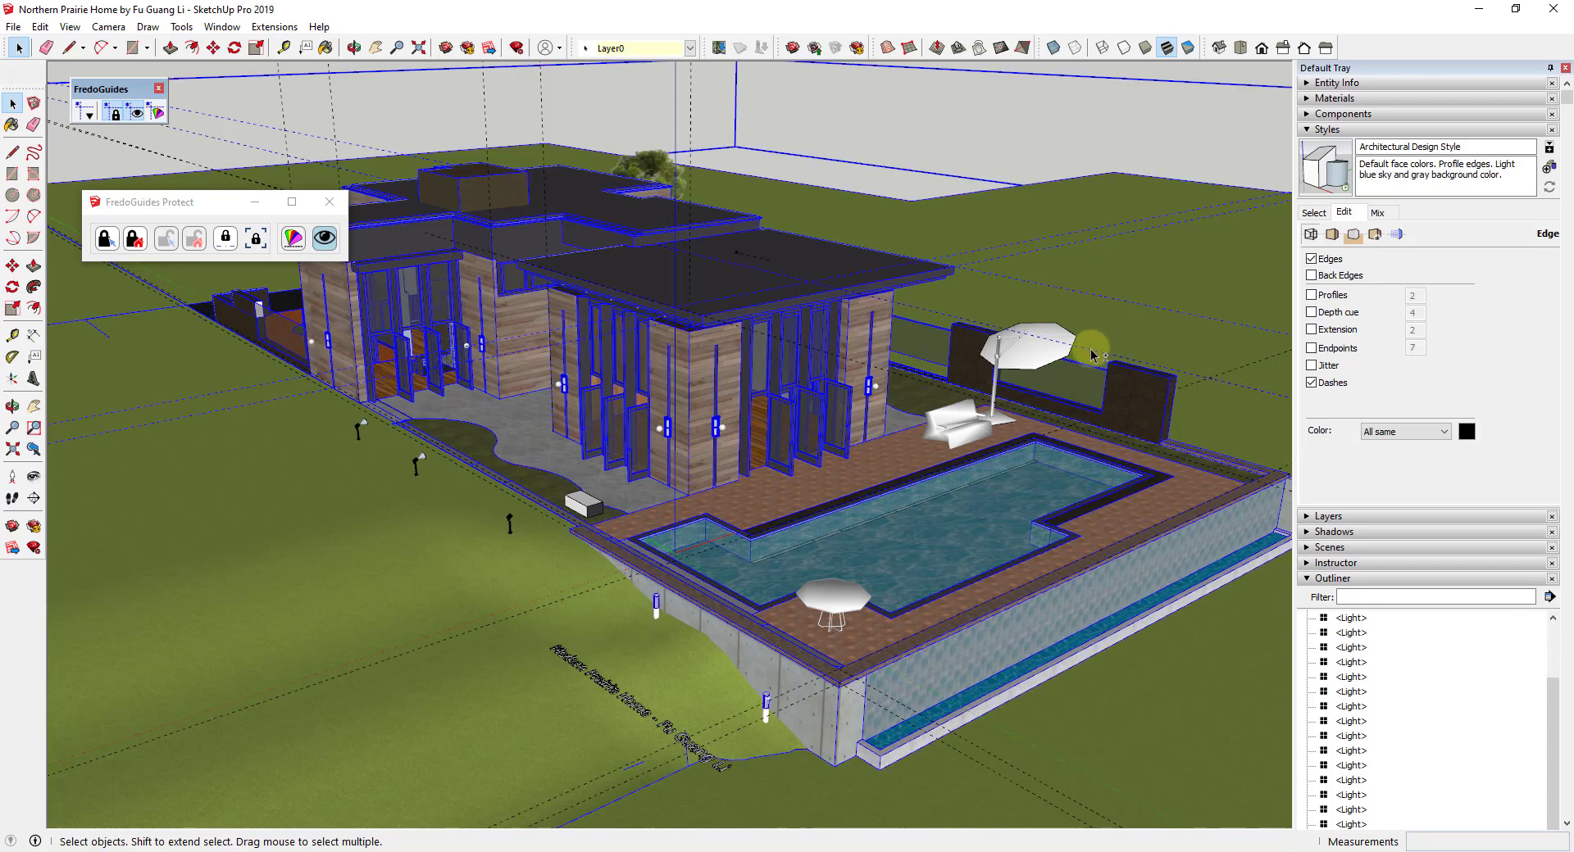
pyautogui.hotkey('ctrl', 't')
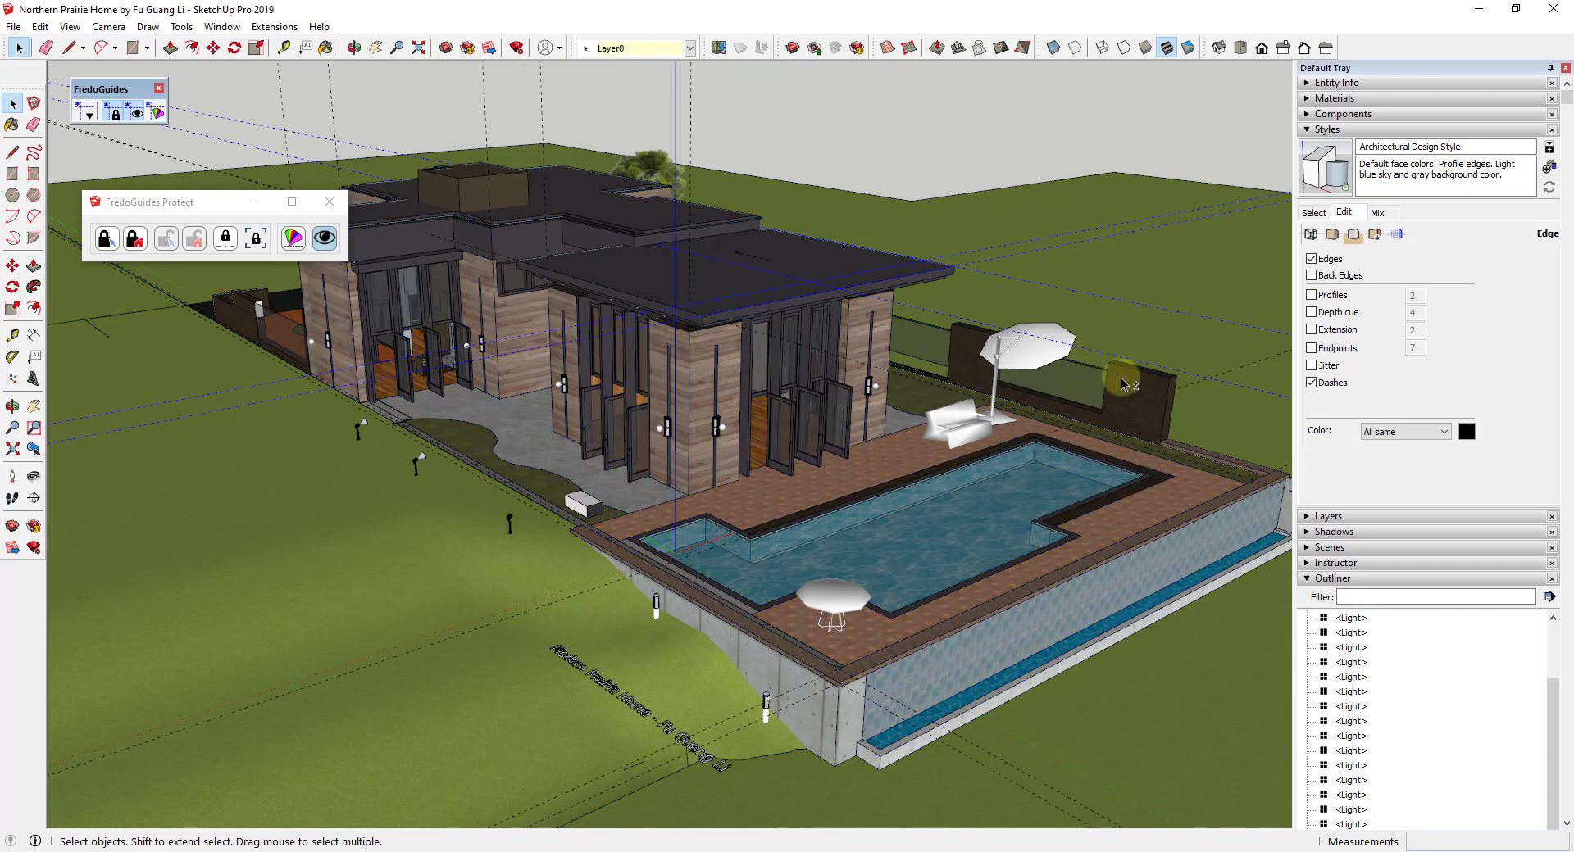
pyautogui.click(105, 240)
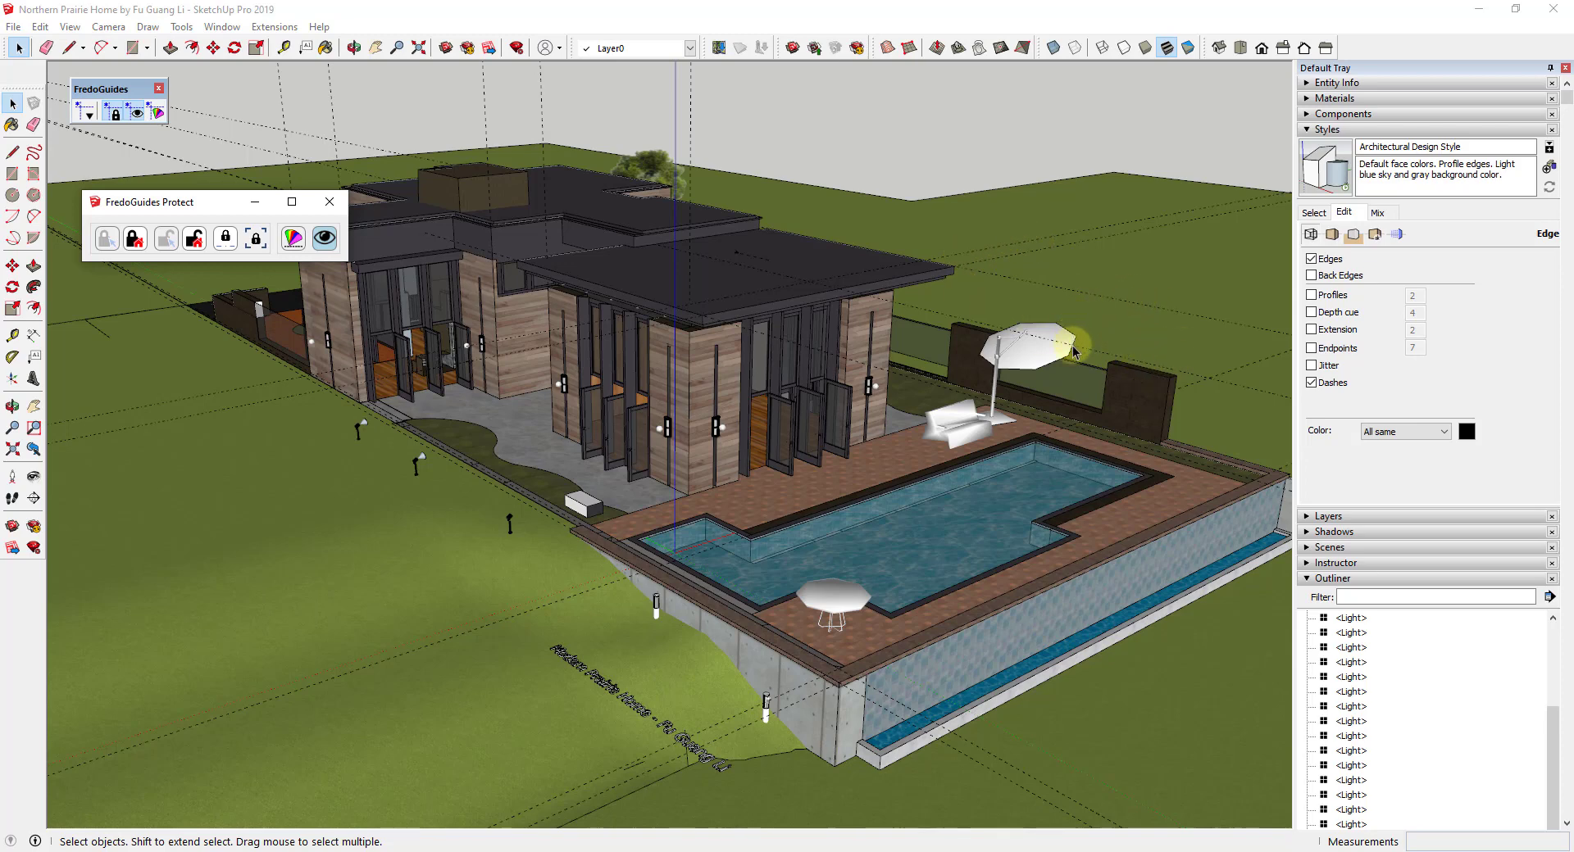
pyautogui.click(39, 26)
pyautogui.click(133, 178)
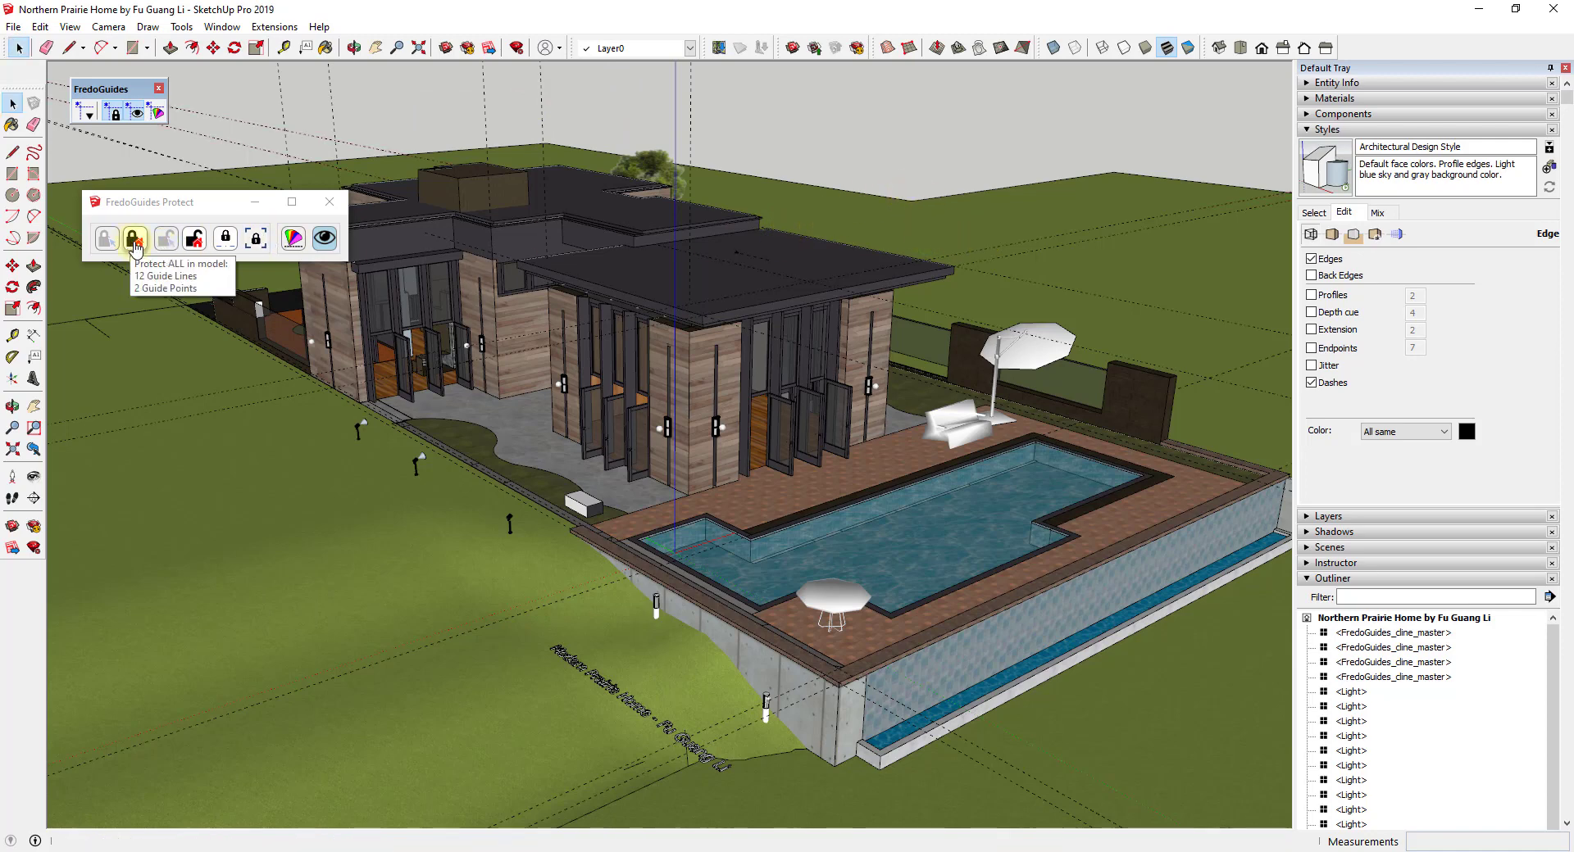
# Protect all guides, unprotect them all, then delete one selected guide line
pyautogui.click(135, 240)
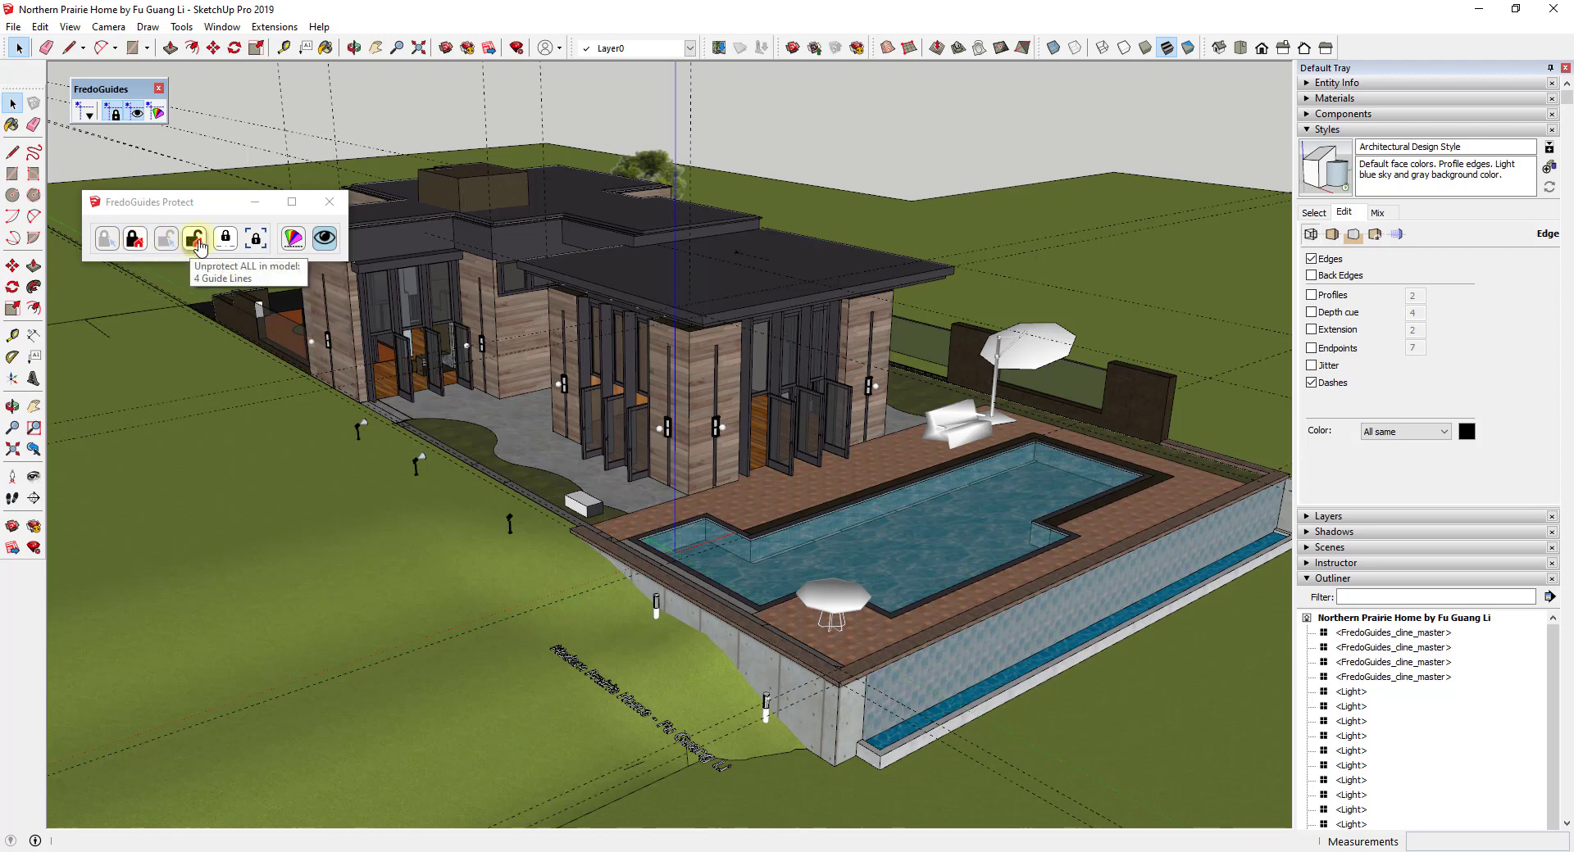
pyautogui.click(197, 241)
pyautogui.click(1026, 261)
pyautogui.press('Delete')
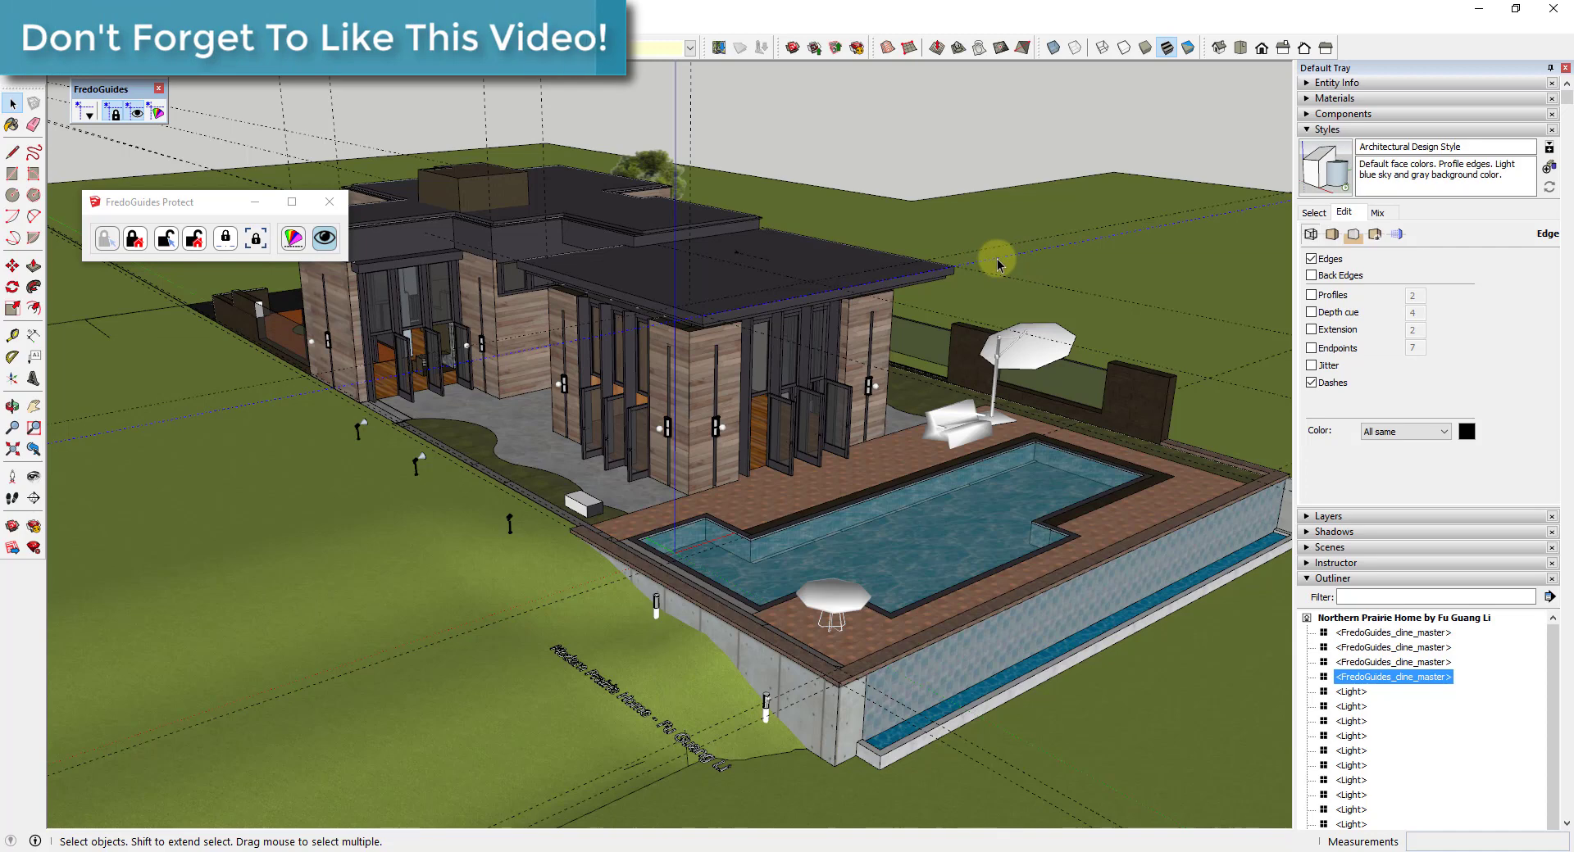
# Unprotect the selected guide line and dismiss the Edit menu without choosing a command
pyautogui.click(165, 246)
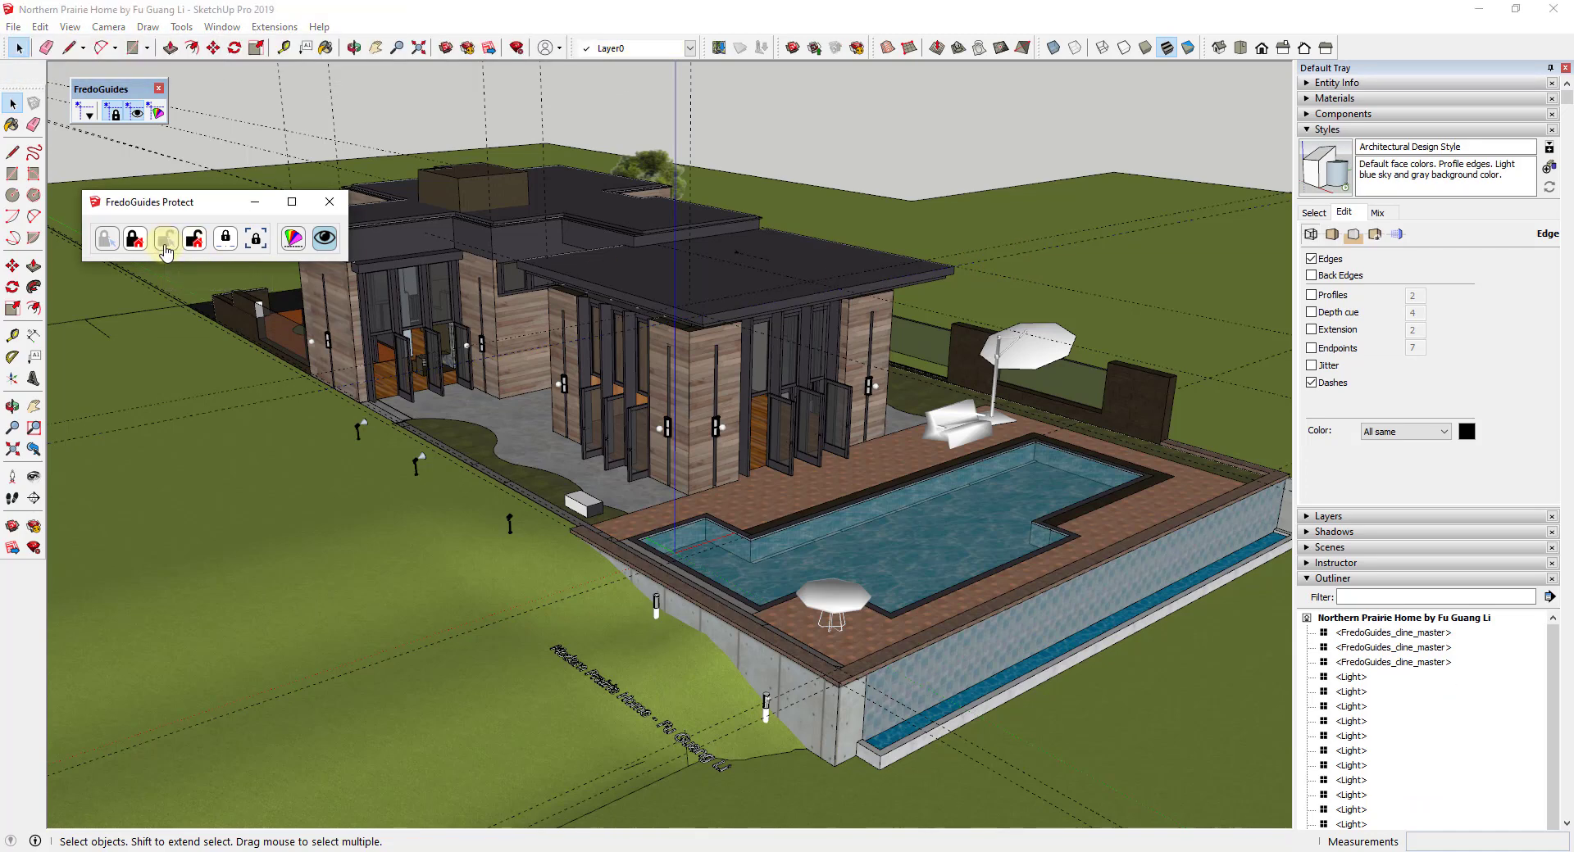
pyautogui.click(39, 26)
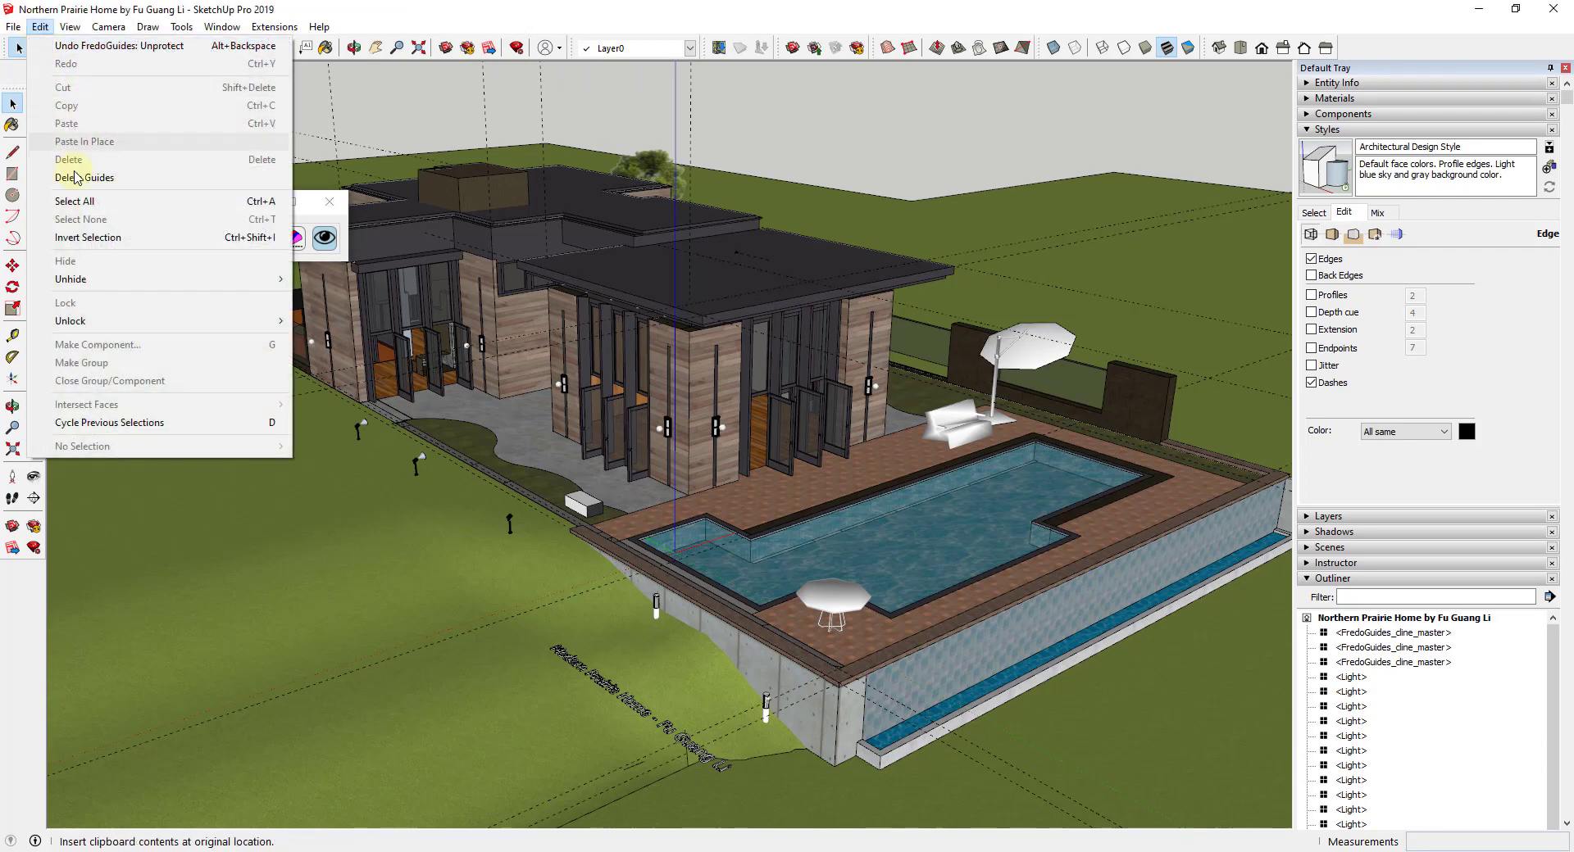
pyautogui.press('Escape')
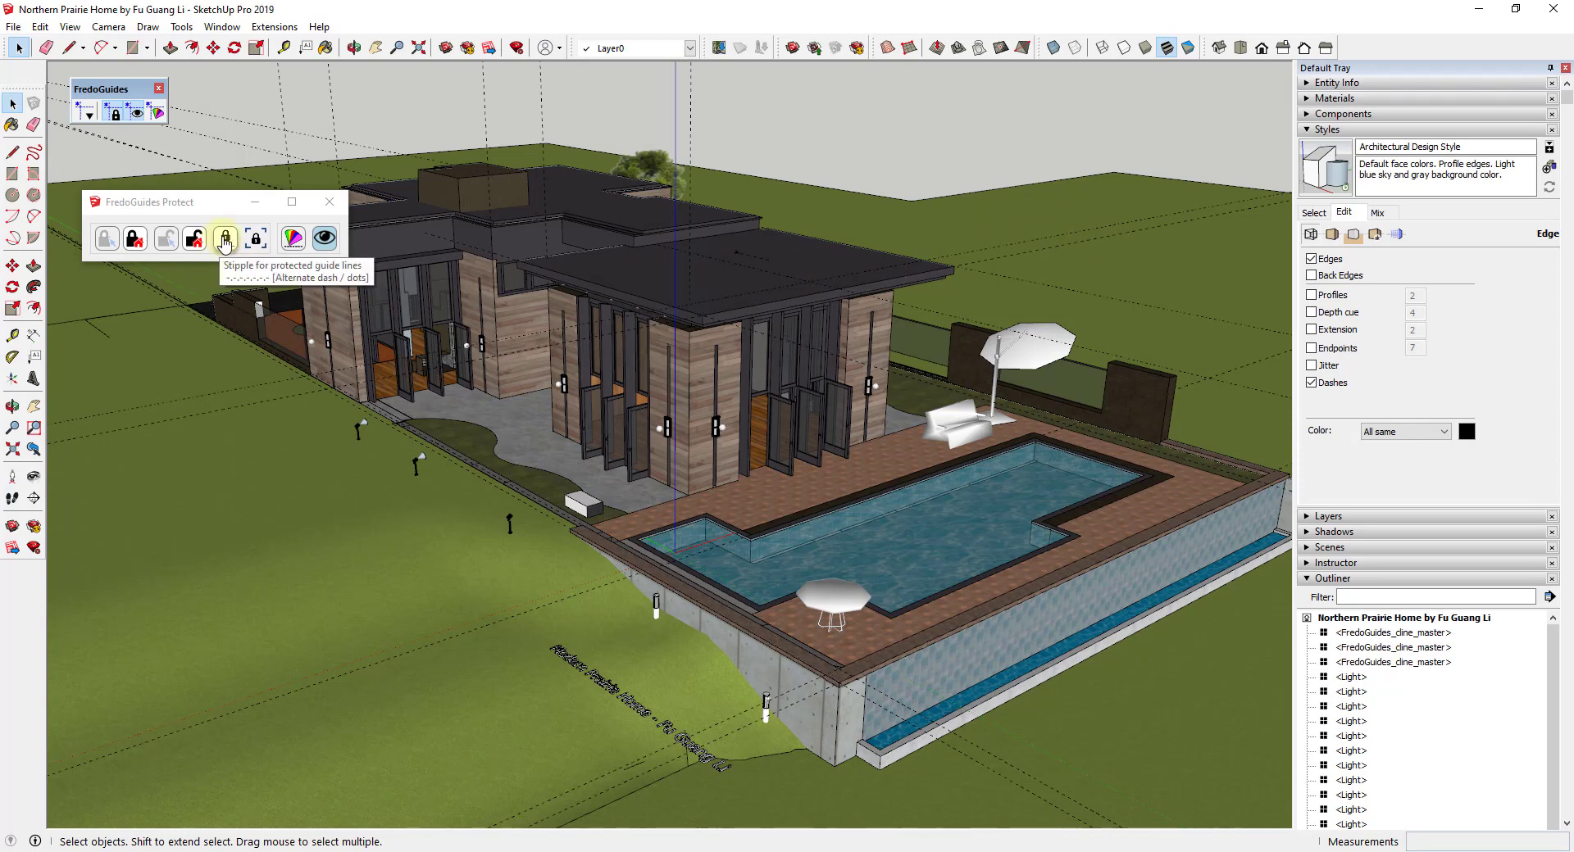
# Set the stipple for protected guide lines to the dotted pattern in New Stipple
pyautogui.moveTo(987, 281); pyautogui.dragTo(1110, 281, button='middle')
pyautogui.scroll(5, 1153, 253)
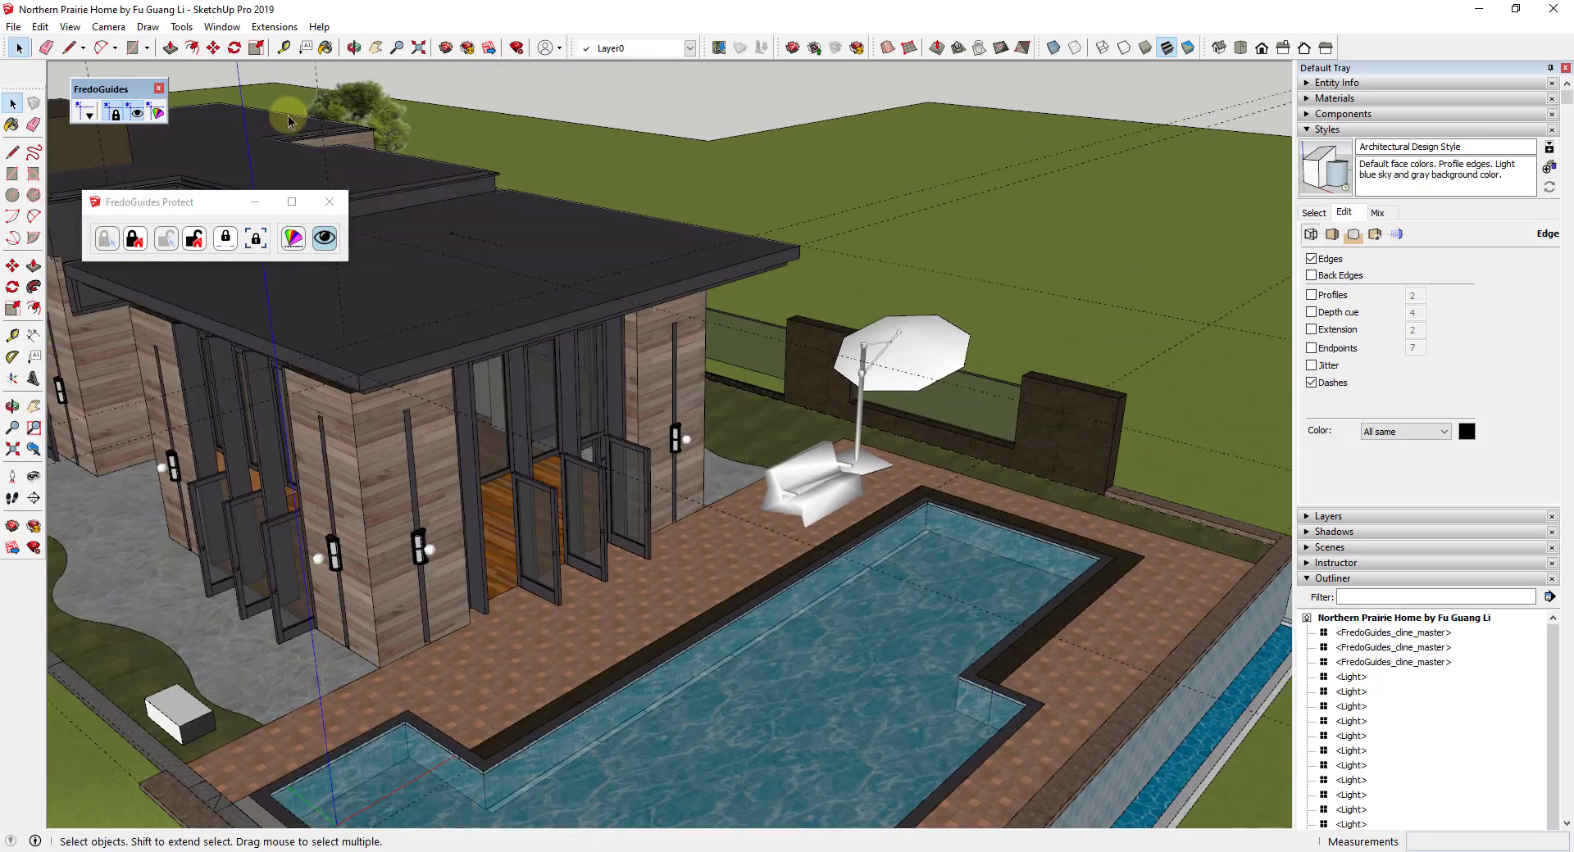
pyautogui.click(226, 240)
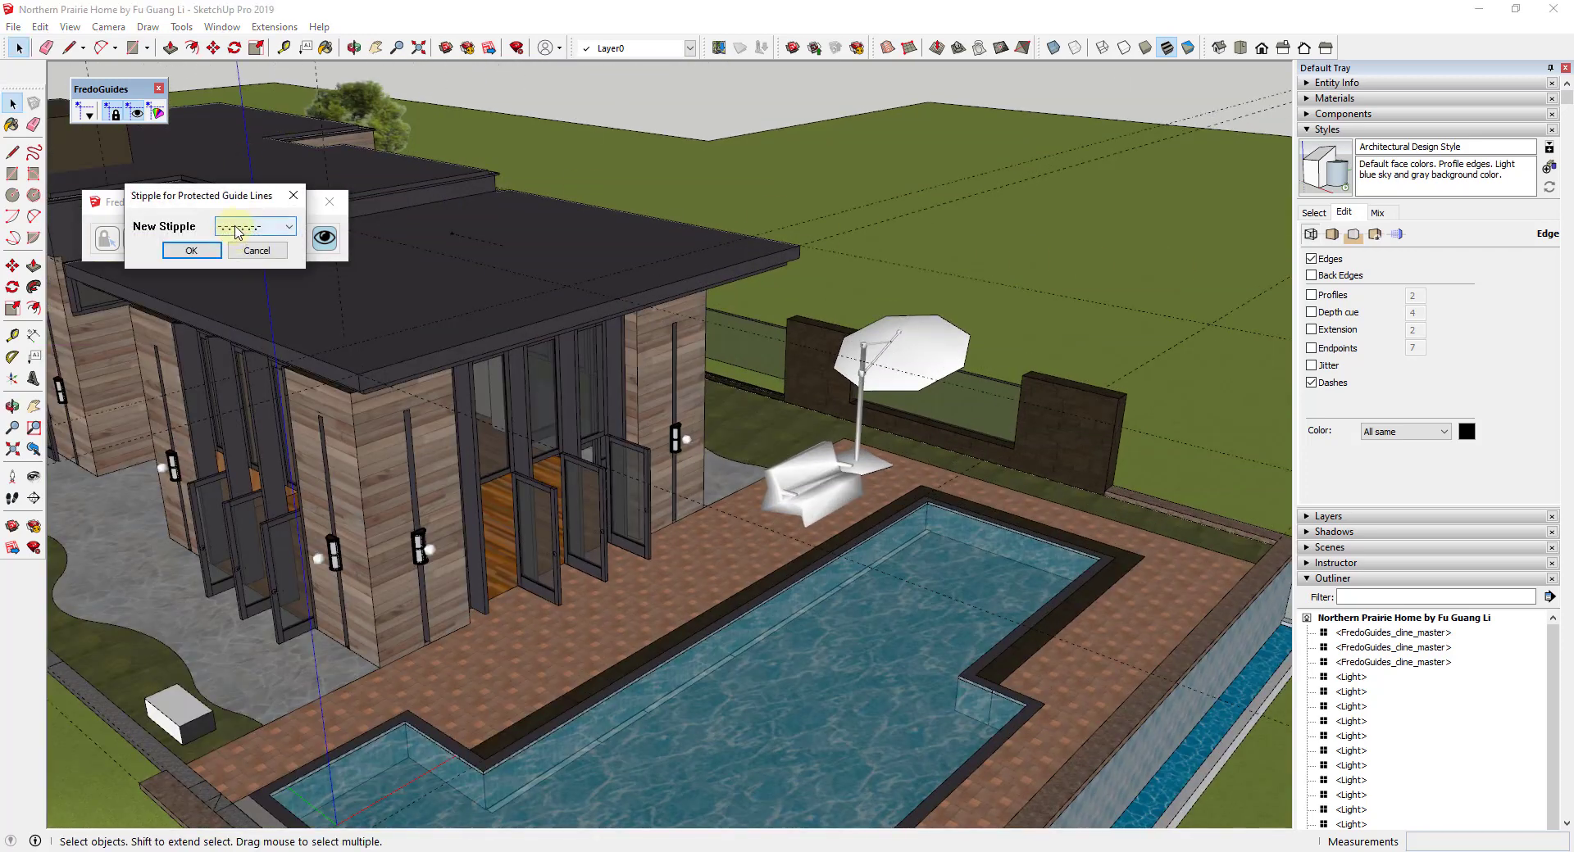
pyautogui.click(236, 228)
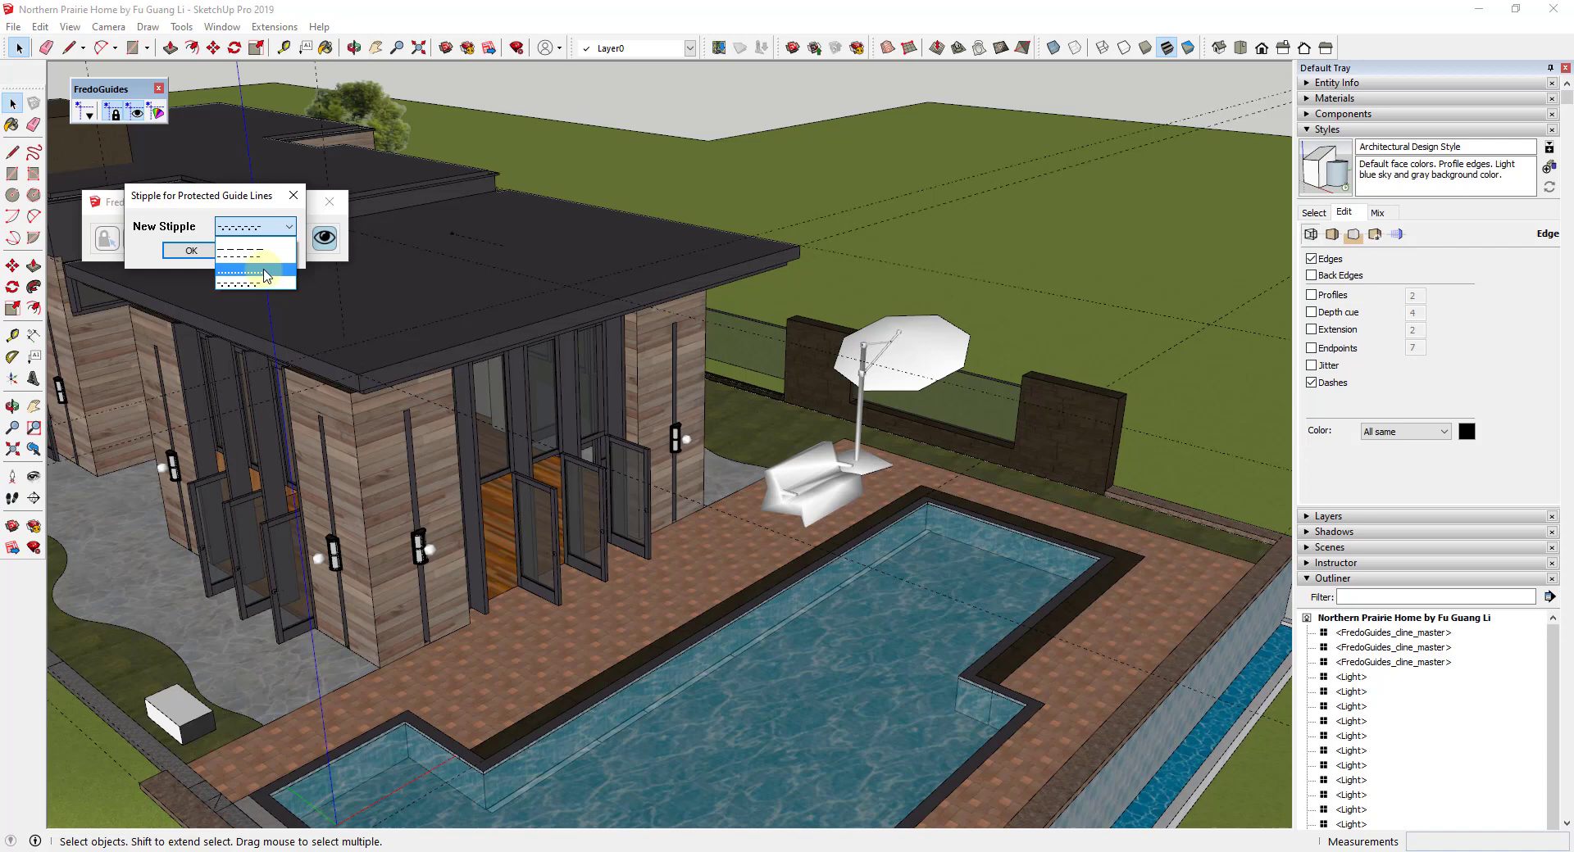
pyautogui.click(264, 273)
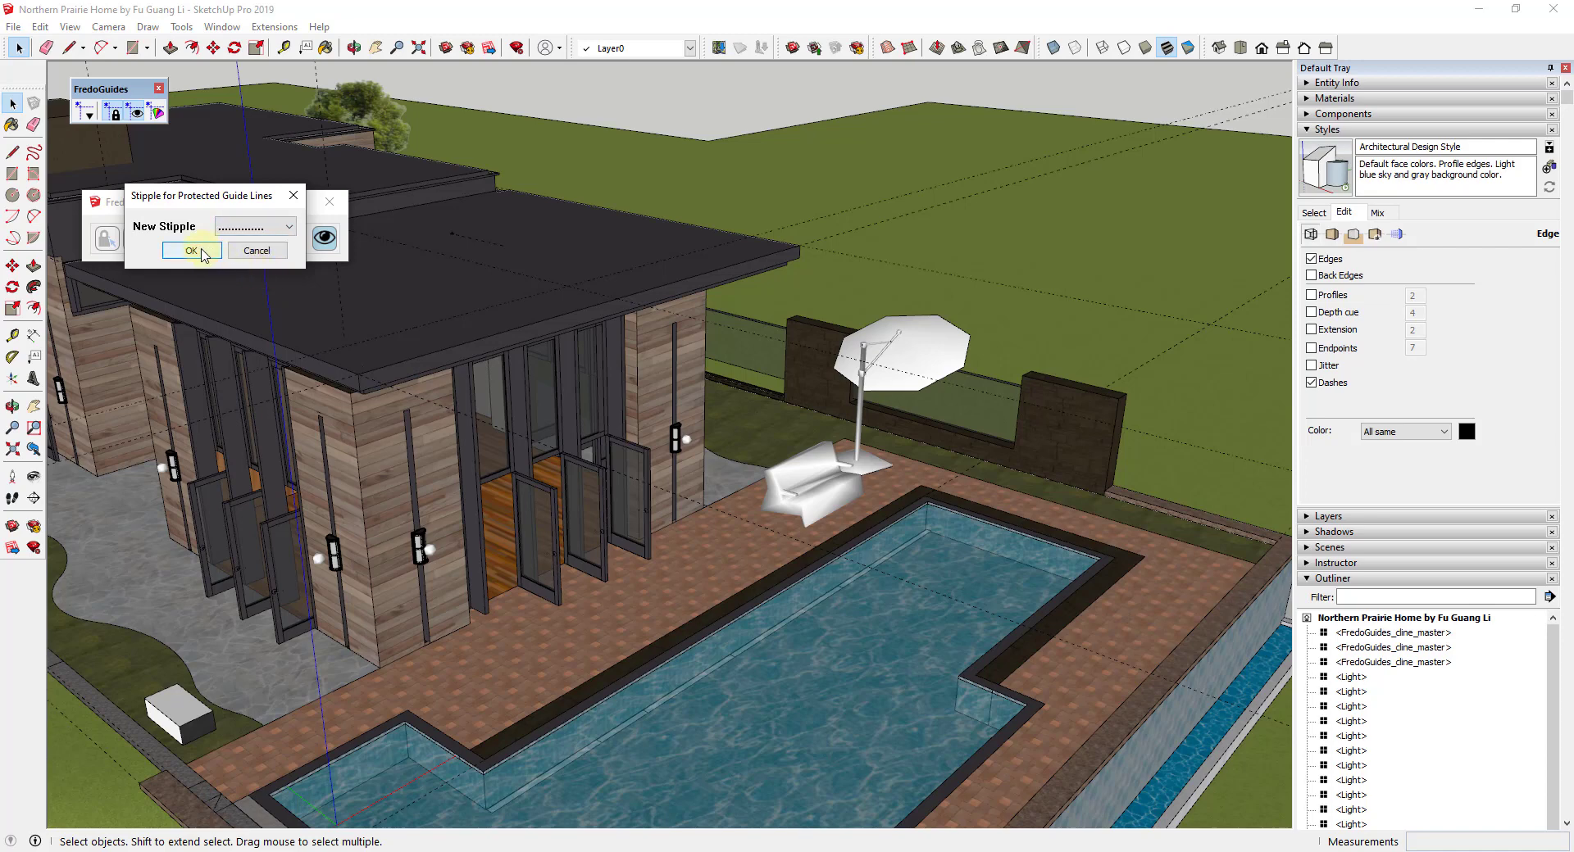
pyautogui.click(191, 250)
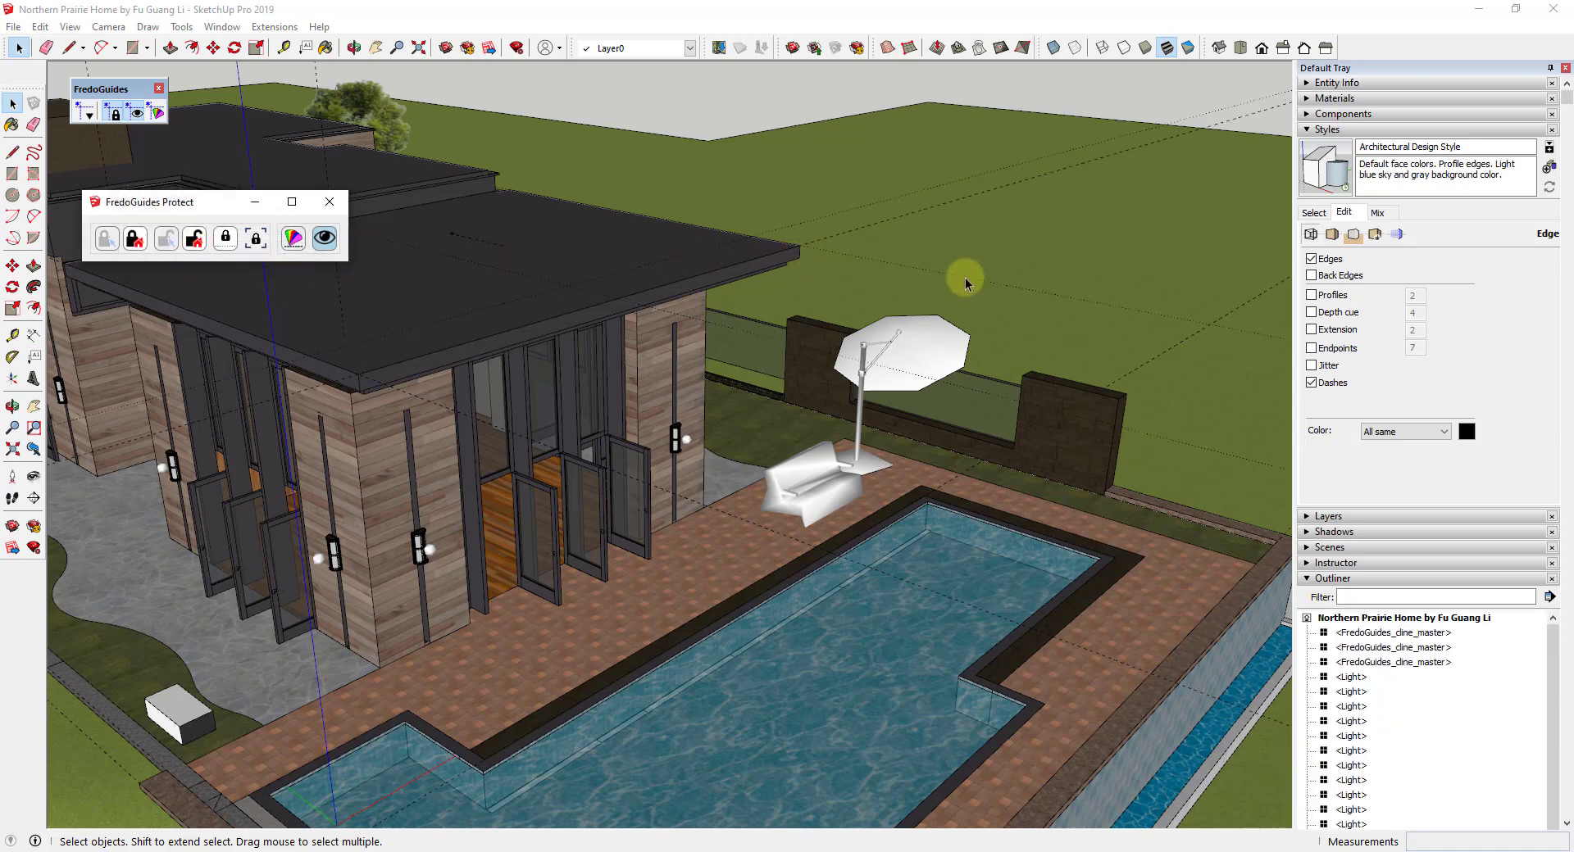
# Zoom the view and highlight the three currently protected guide lines
pyautogui.scroll(-5, 956, 295)
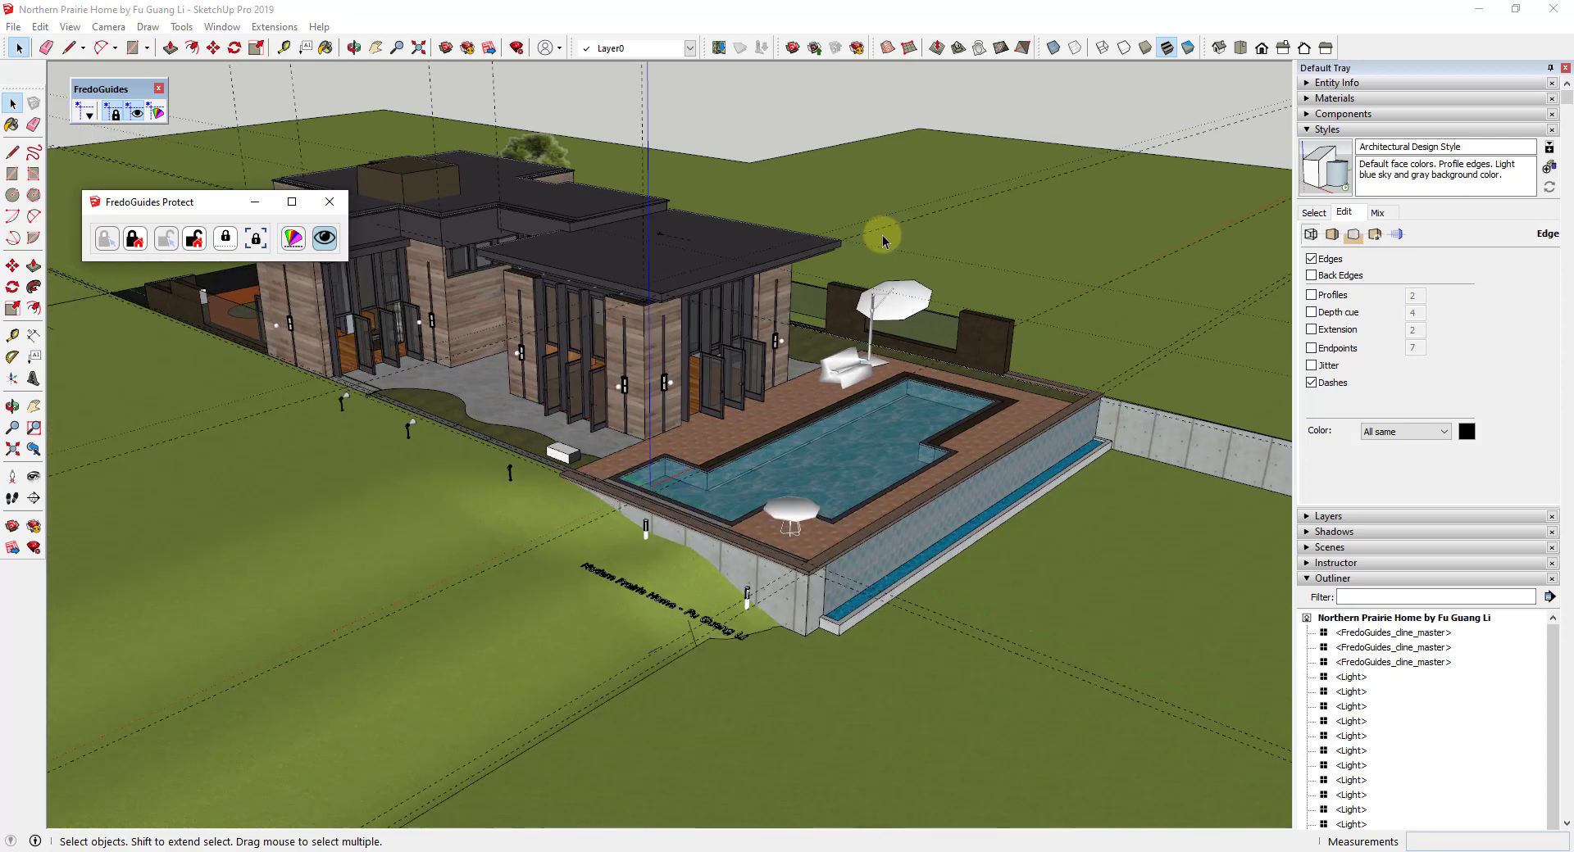
pyautogui.scroll(4, 1139, 275)
pyautogui.scroll(-2, 1098, 283)
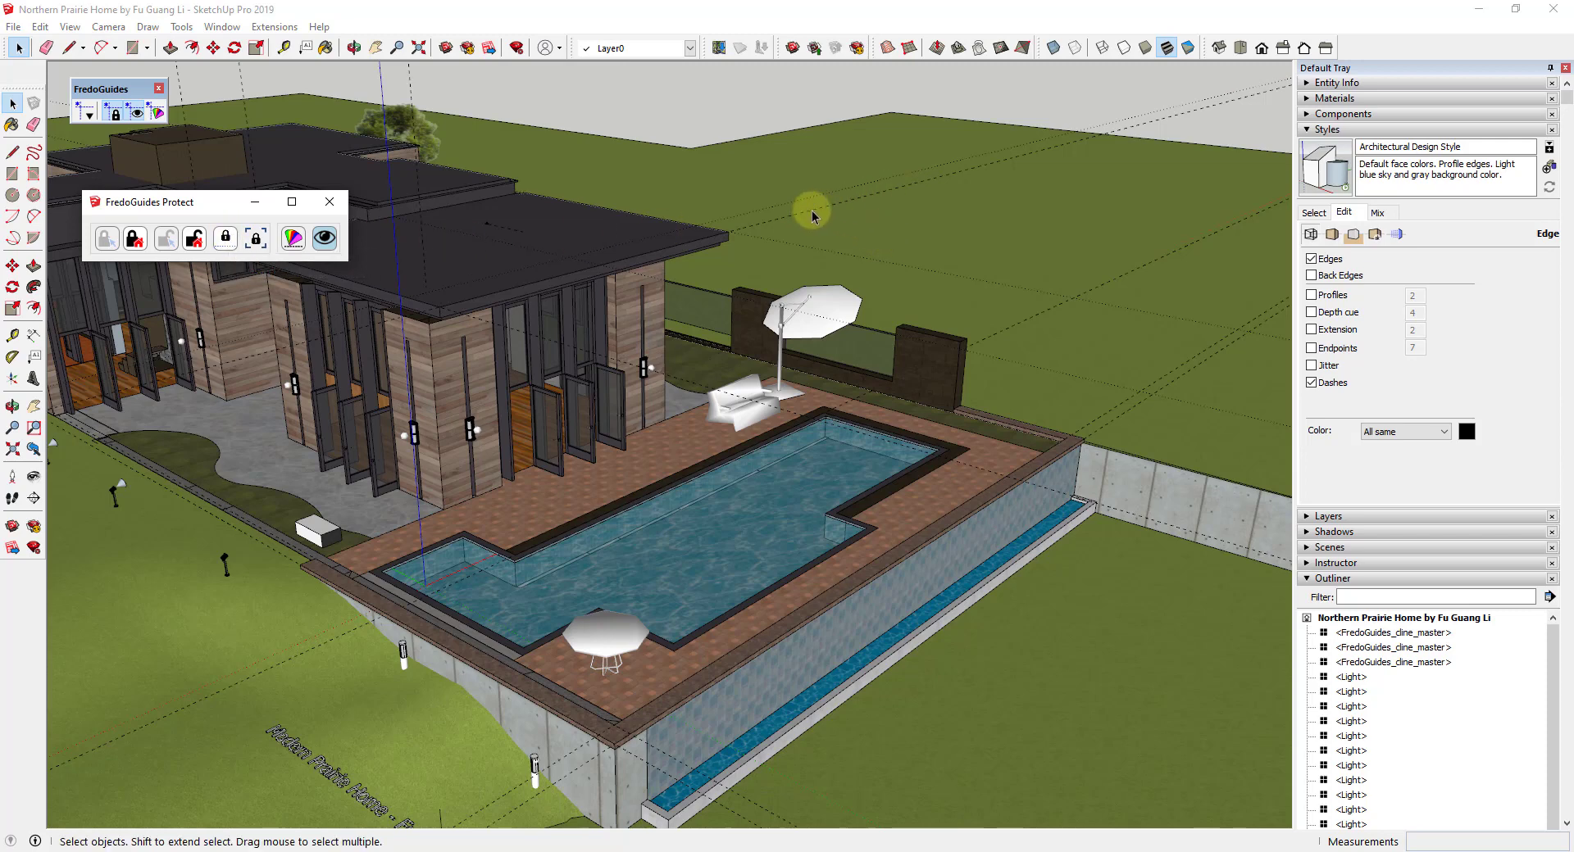
pyautogui.click(257, 242)
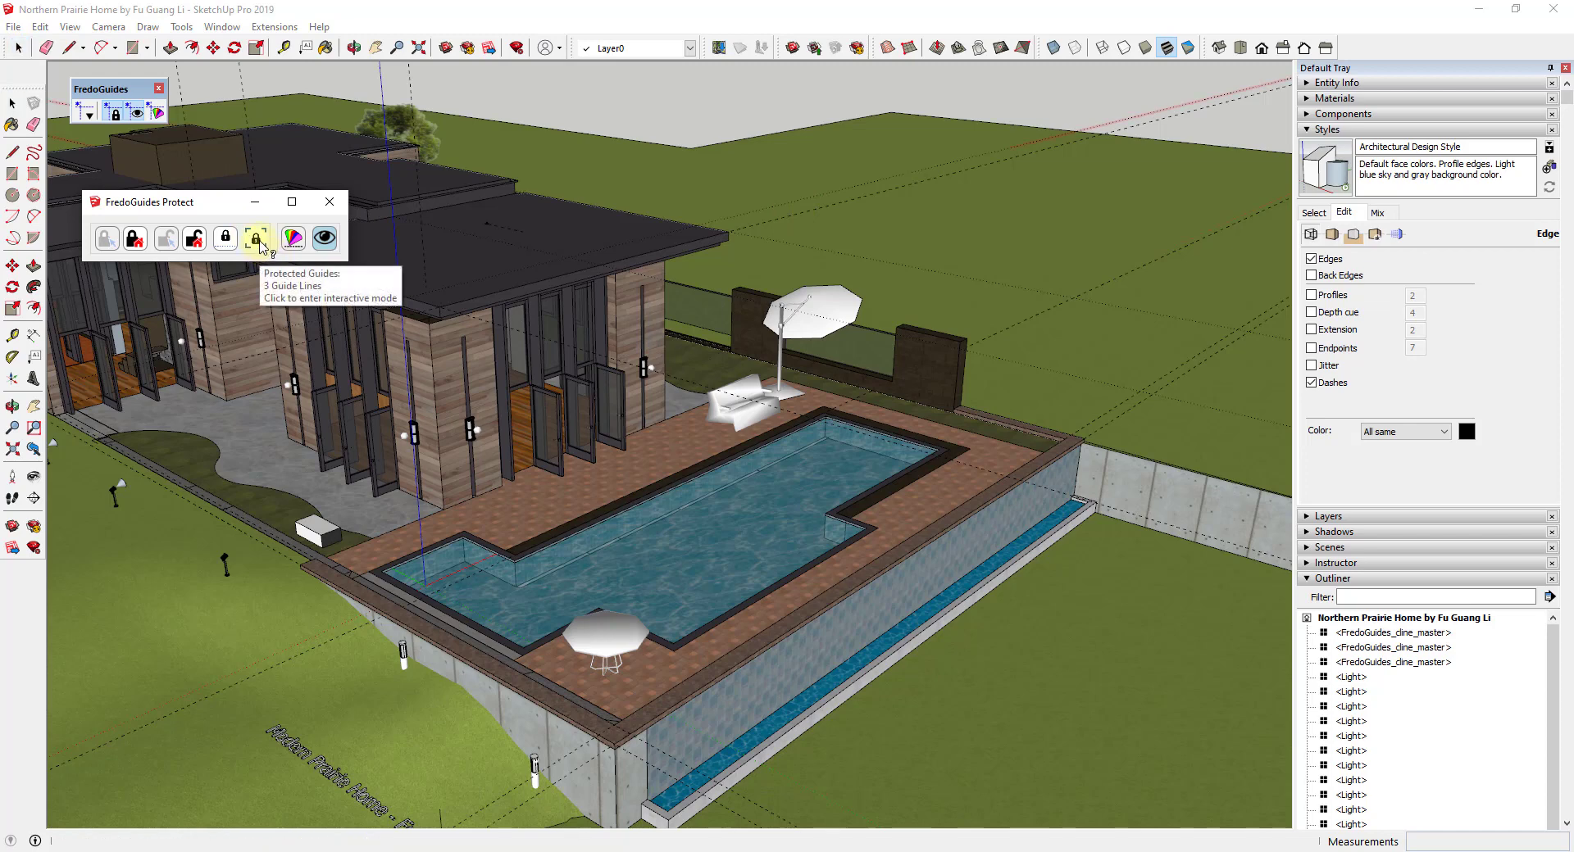
# Interactively protect the guide line crossing the lawn, then leave protection mode
pyautogui.click(260, 241)
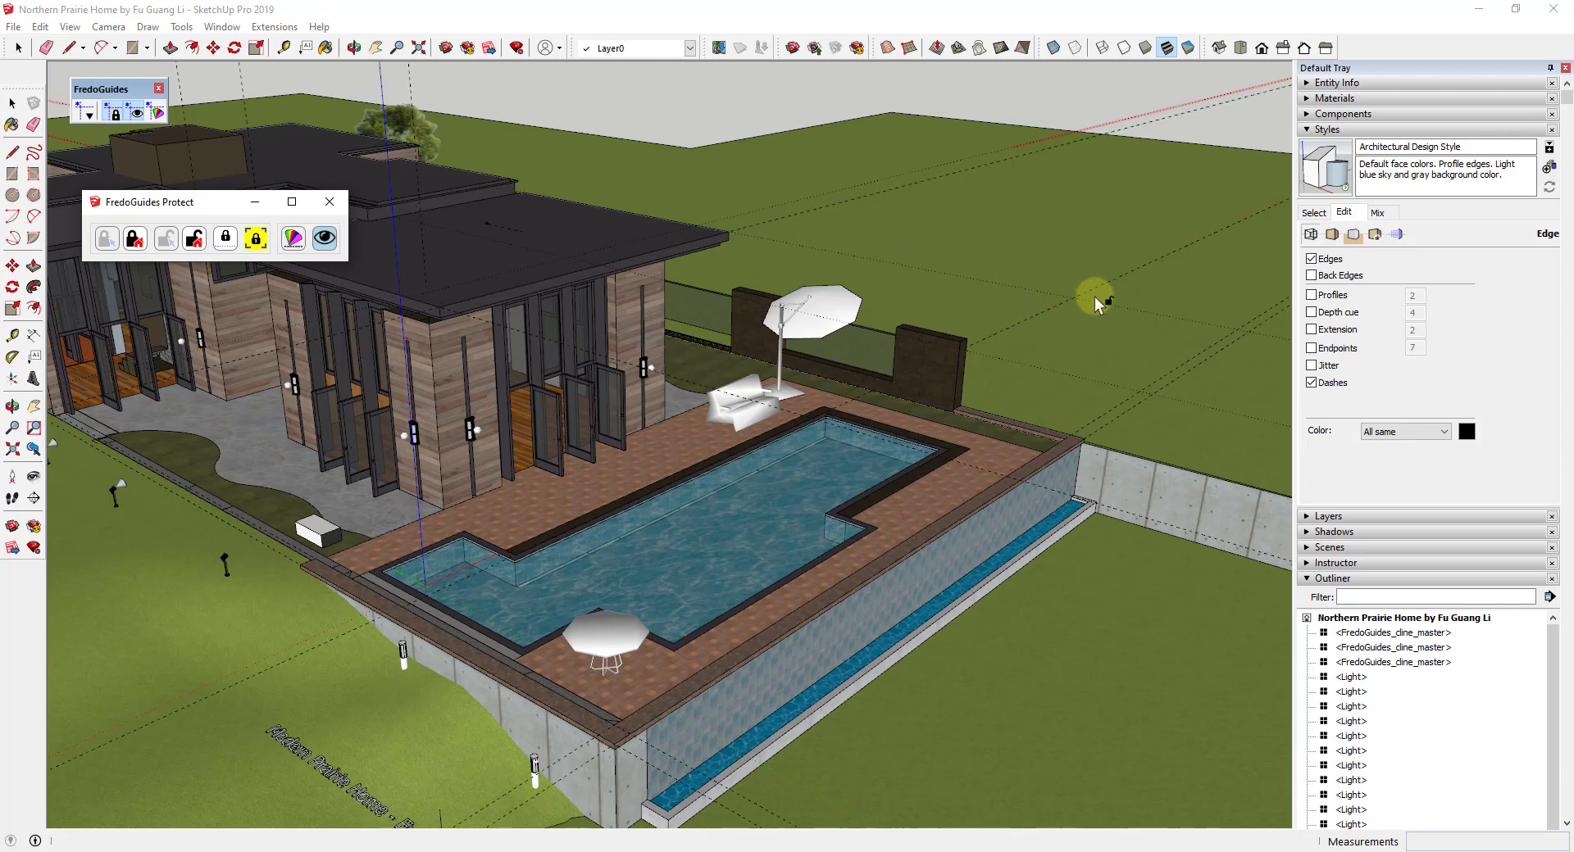
pyautogui.click(1159, 265)
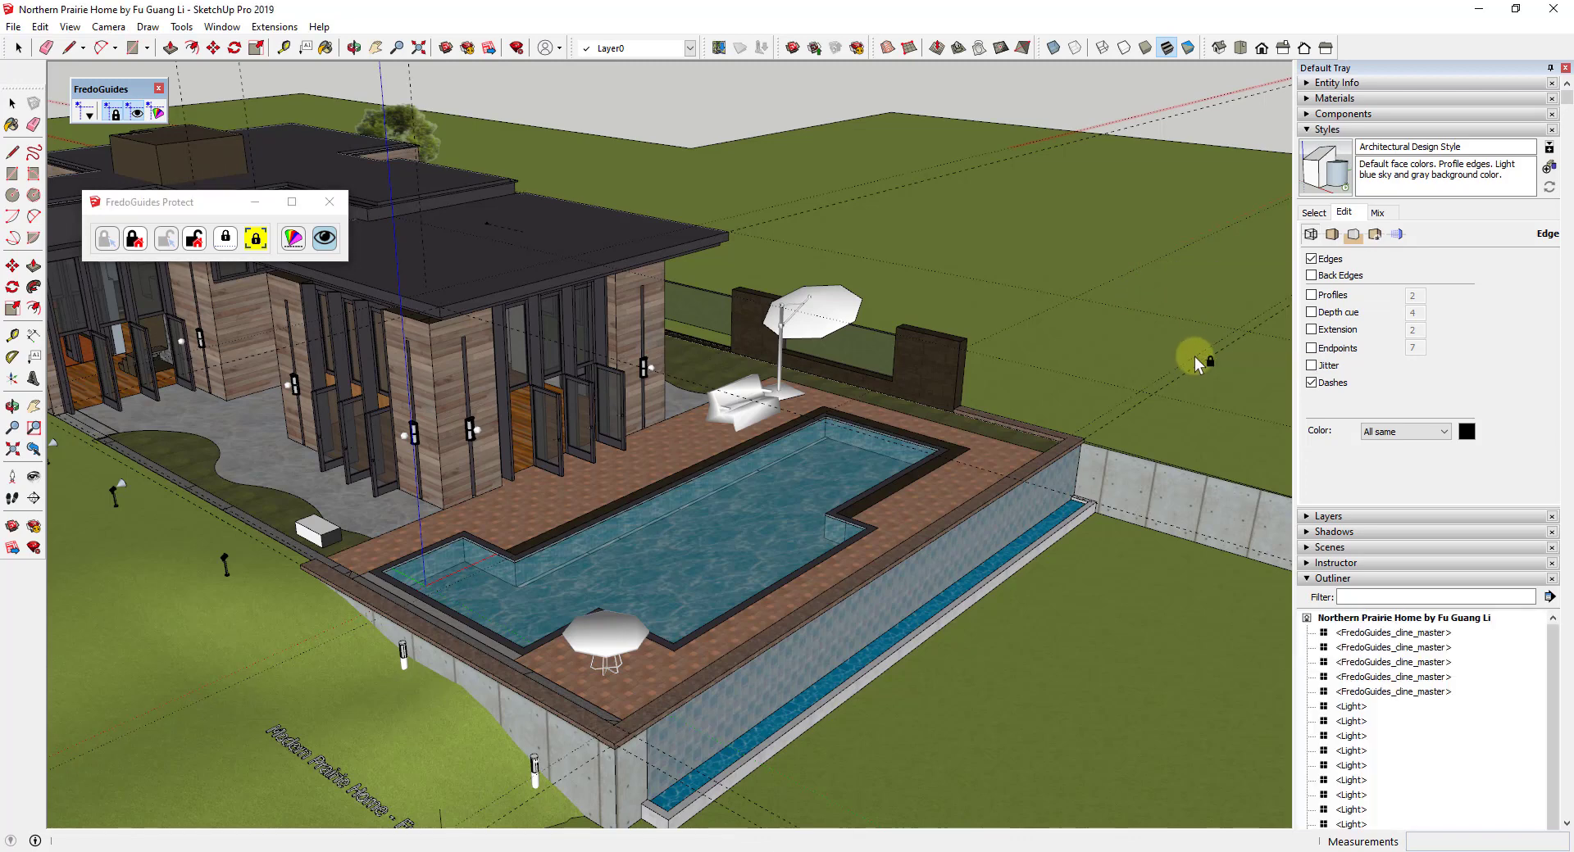
pyautogui.click(1308, 580)
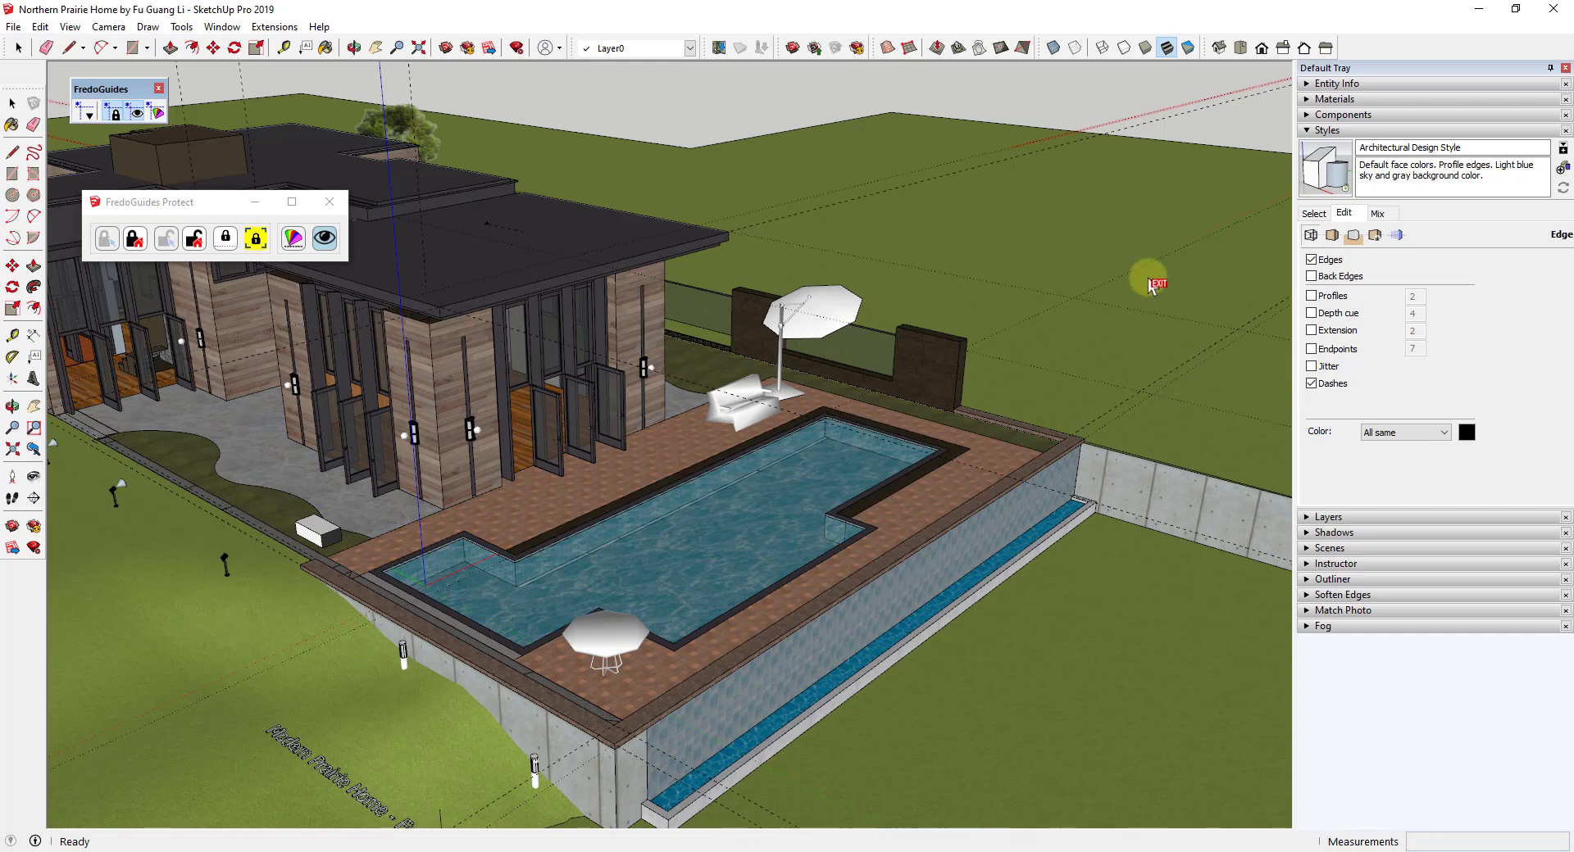
pyautogui.click(1065, 236)
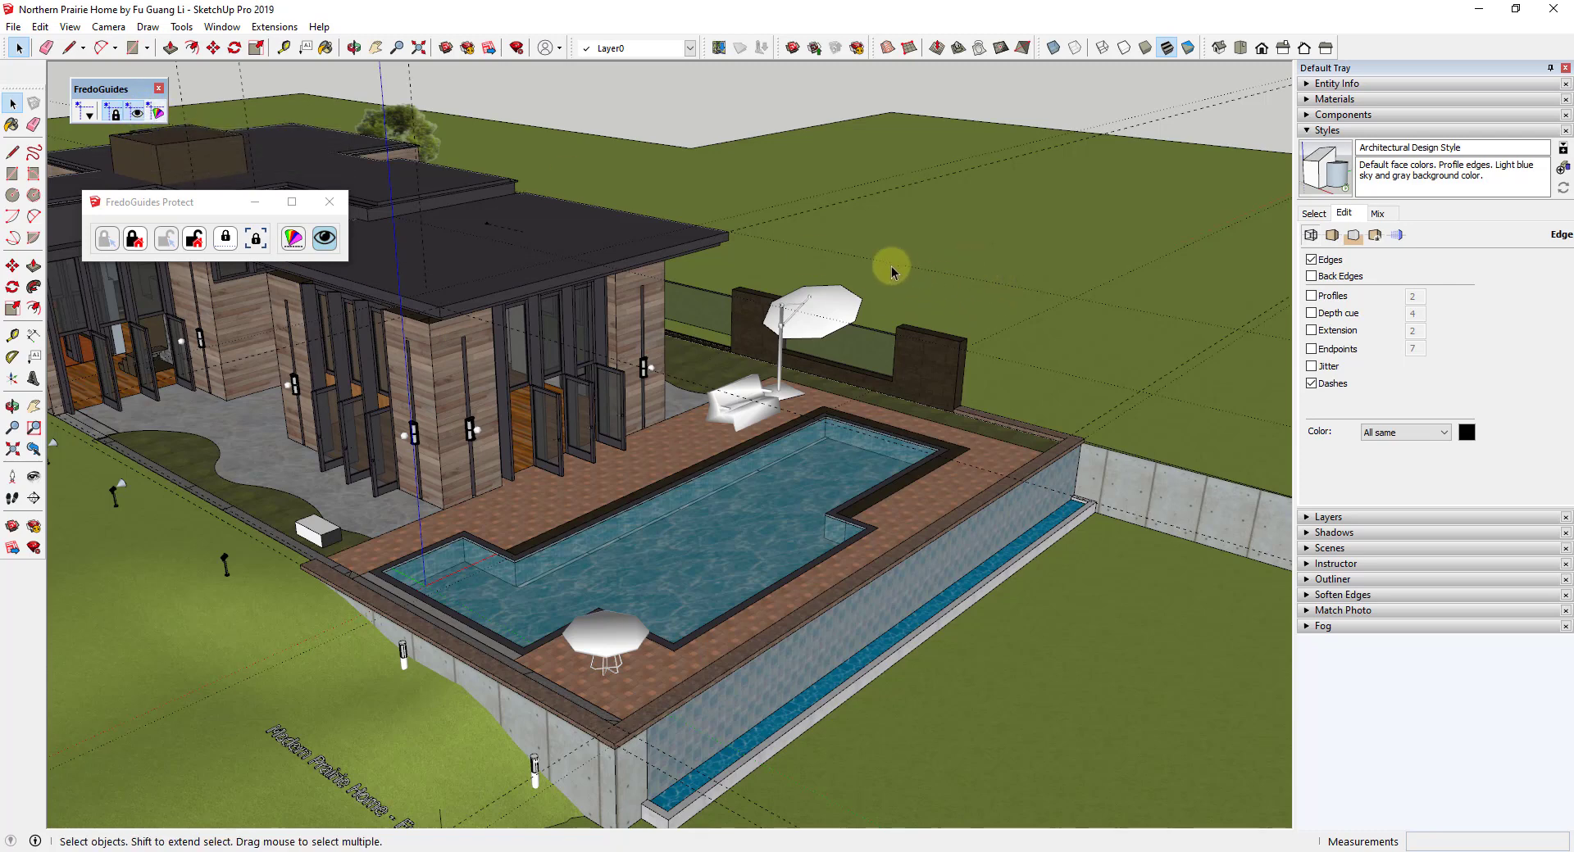
# Toggle guide visibility off and on, then enable Guides in the style's Modeling settings
pyautogui.click(137, 113)
pyautogui.click(136, 113)
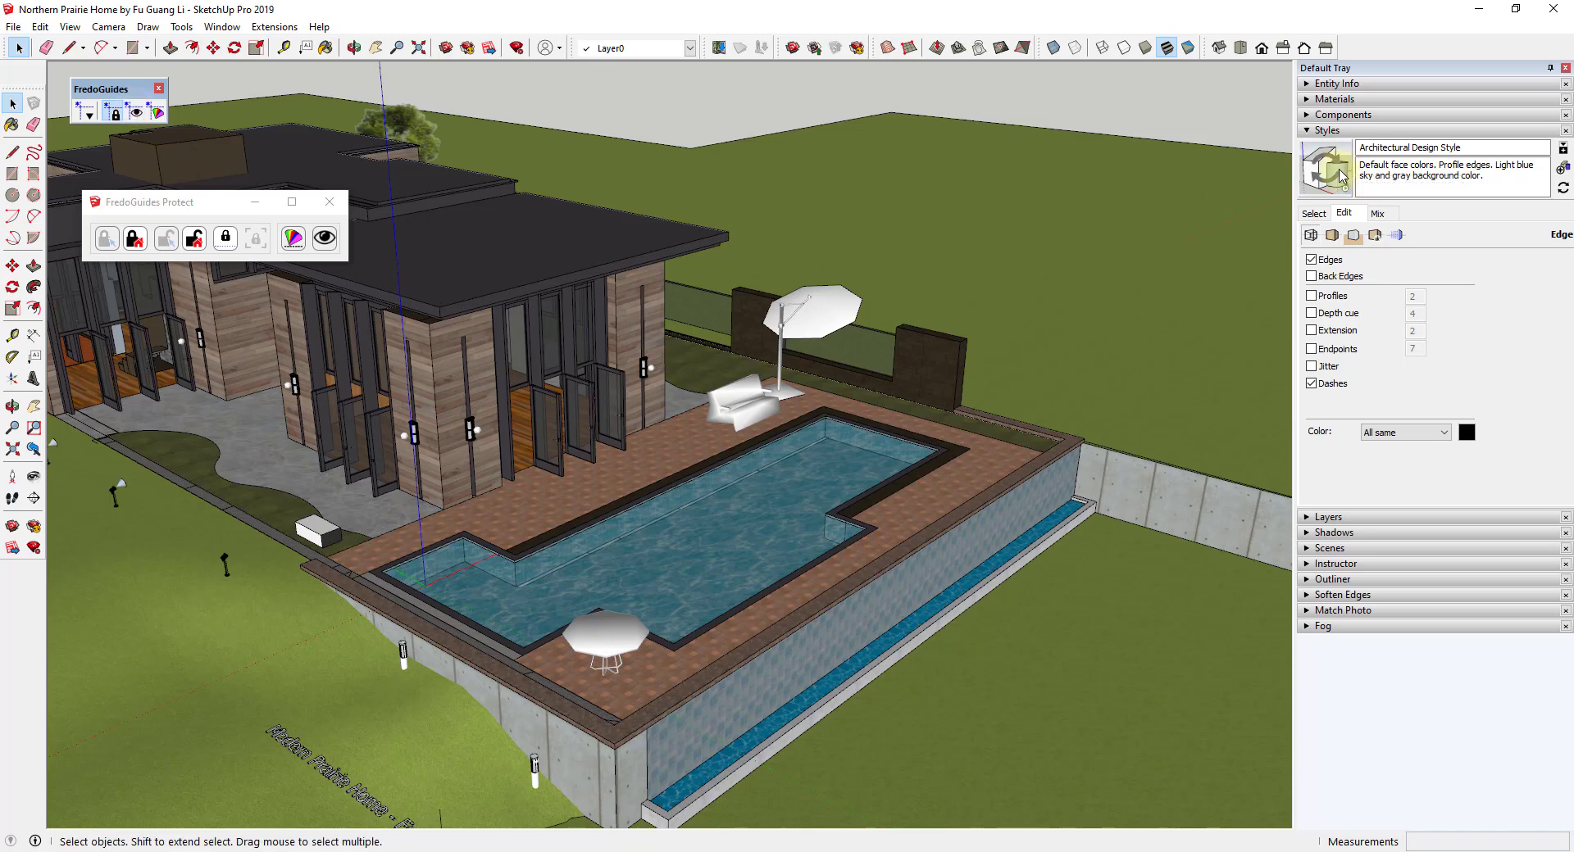
pyautogui.click(1397, 238)
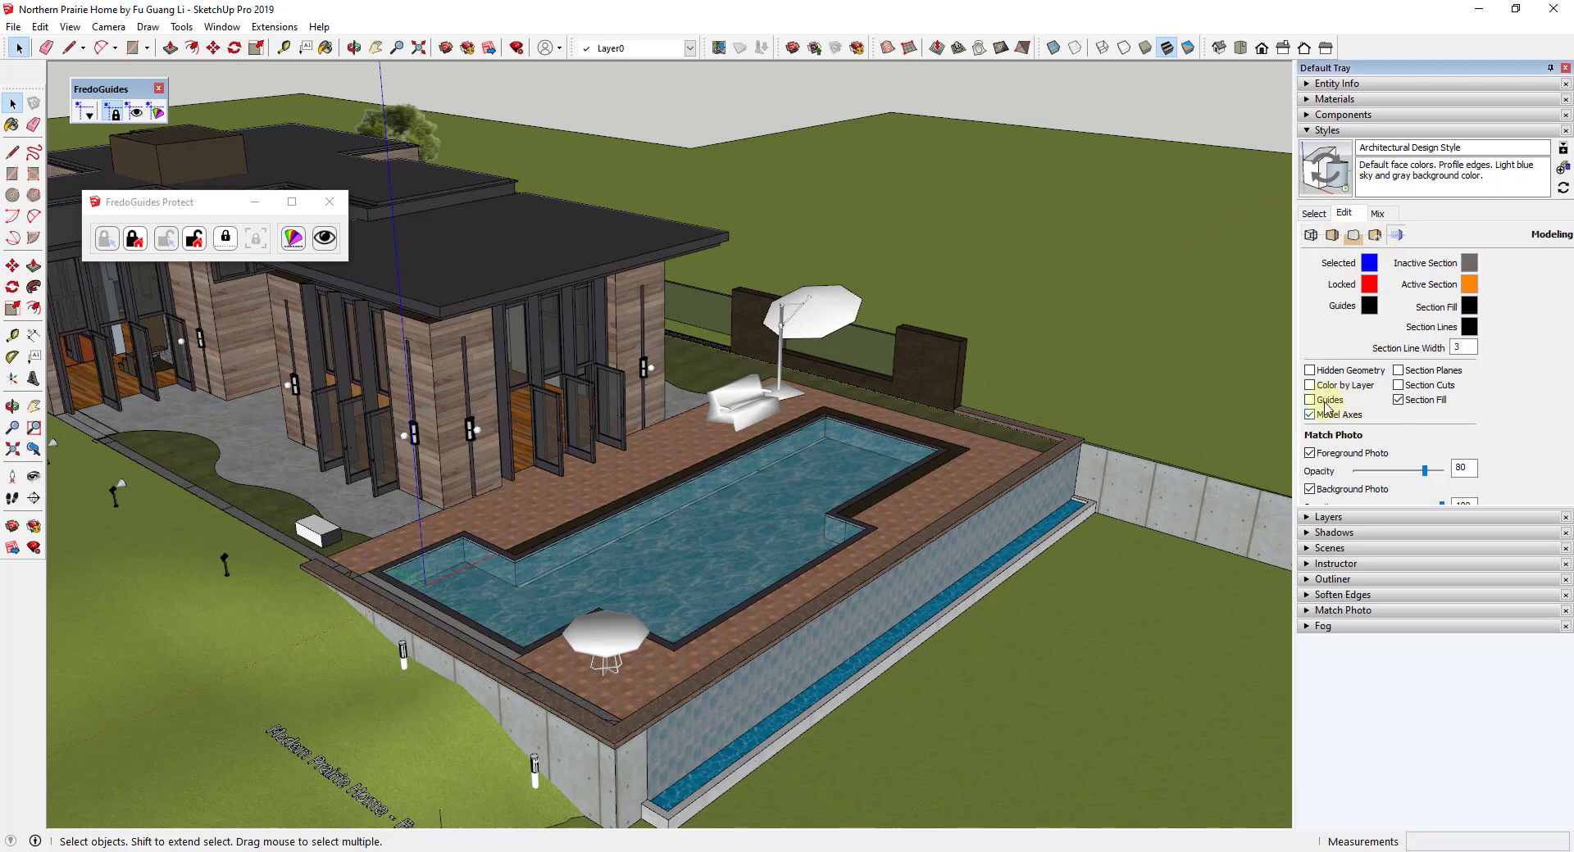
pyautogui.click(1327, 401)
pyautogui.click(1326, 400)
pyautogui.click(1332, 404)
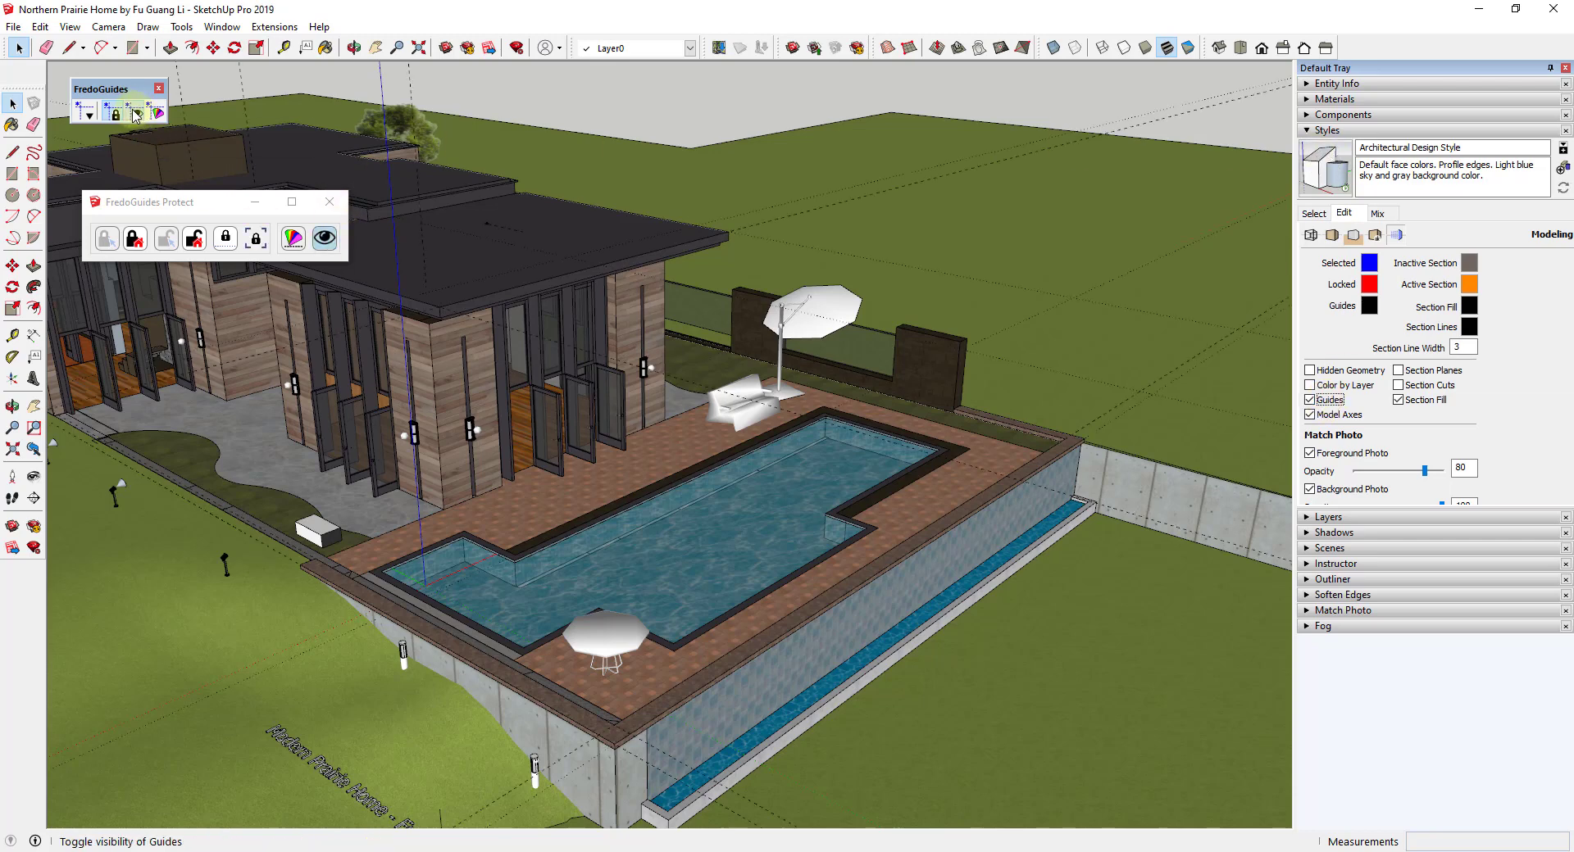
pyautogui.click(1307, 131)
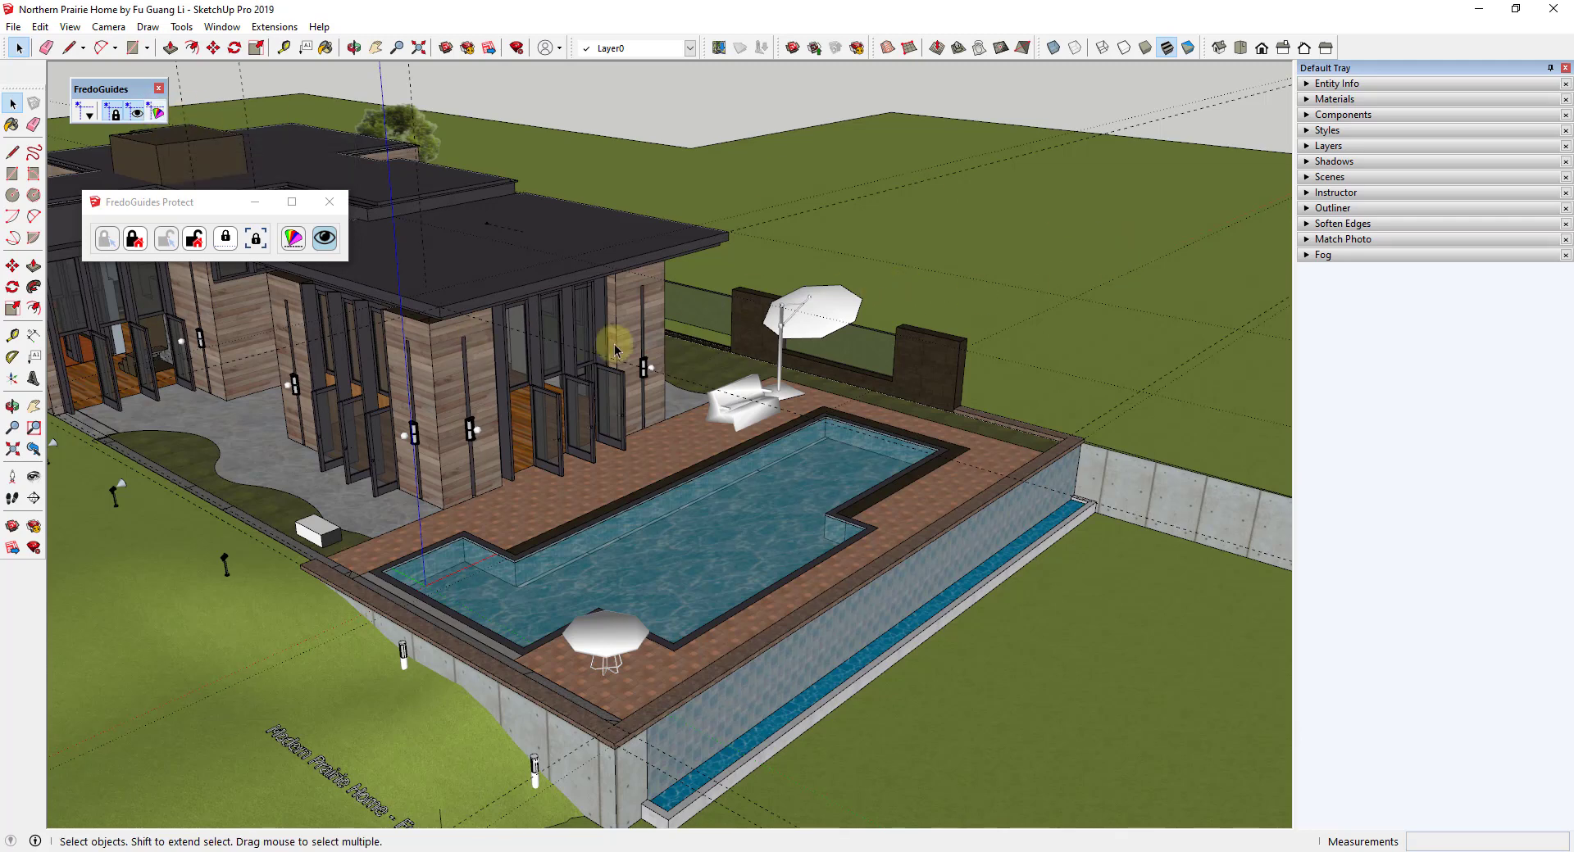
pyautogui.moveTo(713, 348); pyautogui.dragTo(511, 318, button='middle')
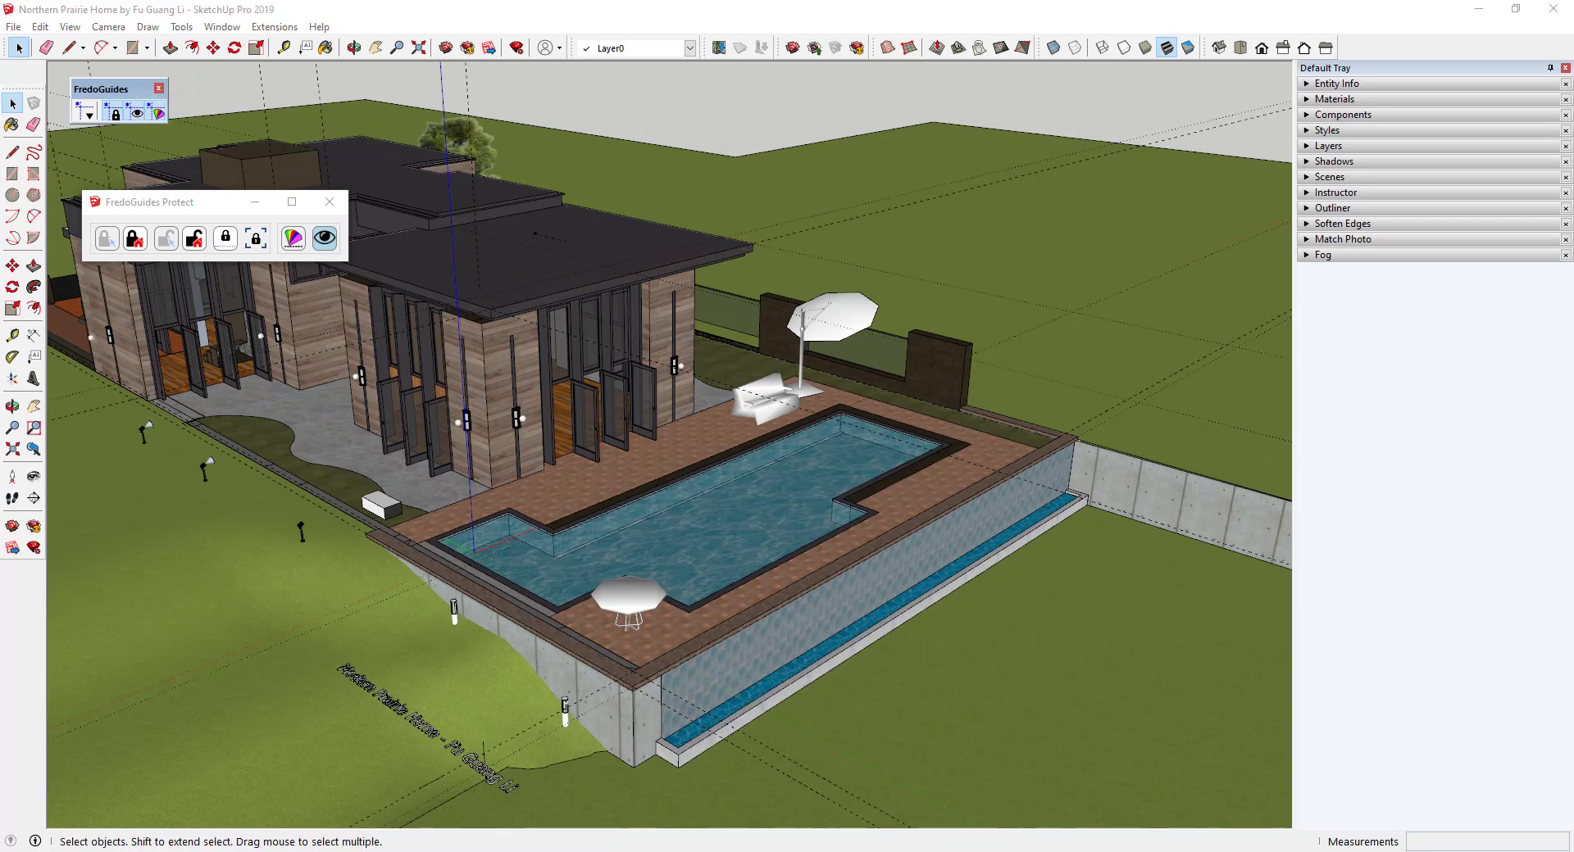
# Move the Guide Color selector aside, make the guides white, and check the style settings
pyautogui.moveTo(238, 302); pyautogui.dragTo(274, 347)
pyautogui.click(141, 620)
pyautogui.click(143, 600)
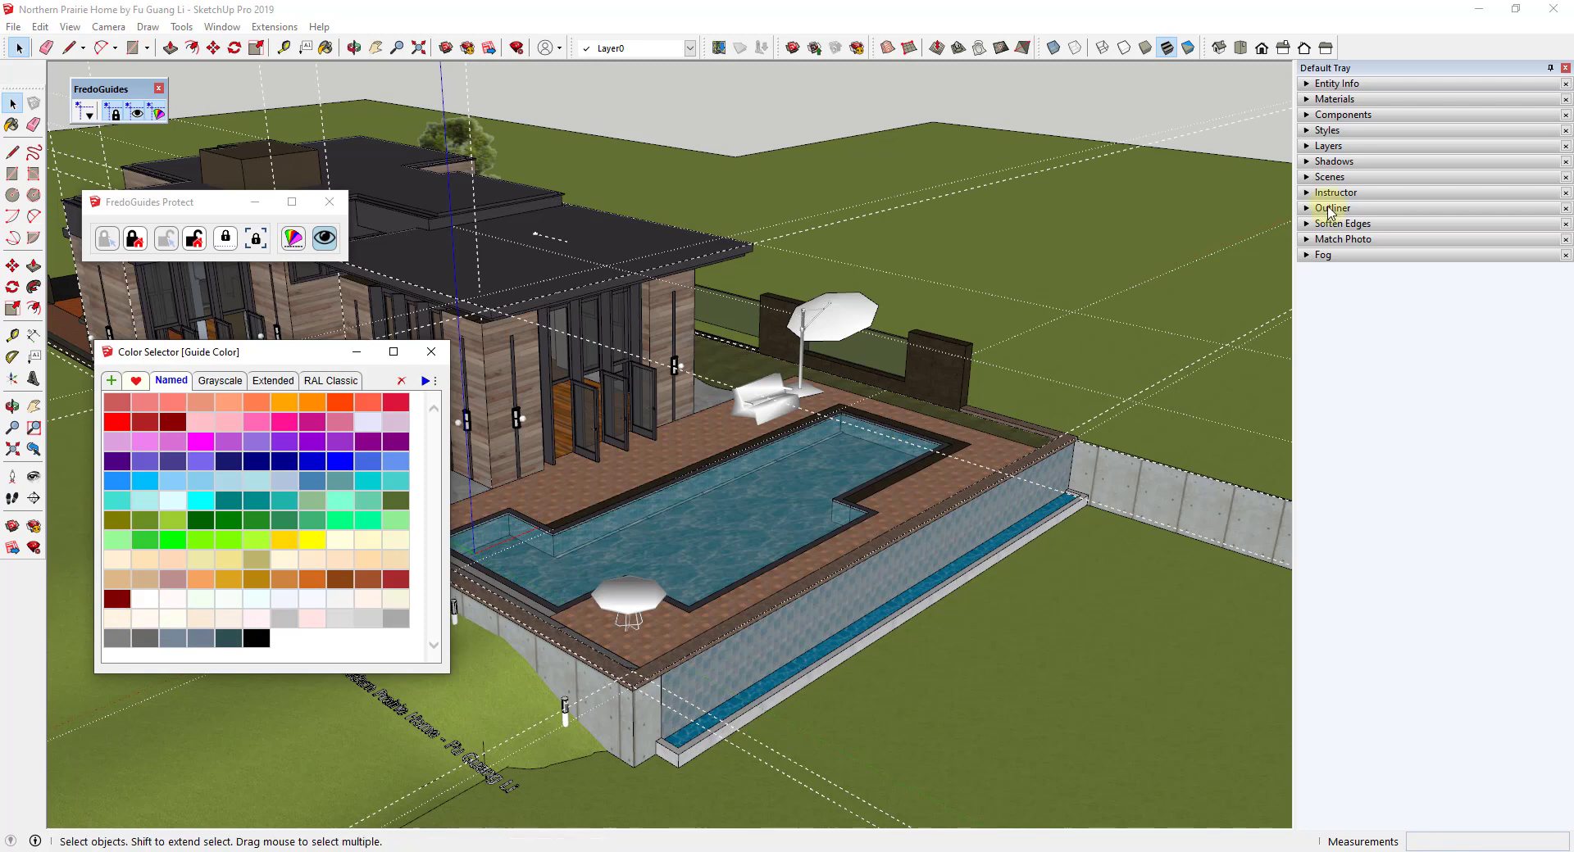
pyautogui.click(1325, 131)
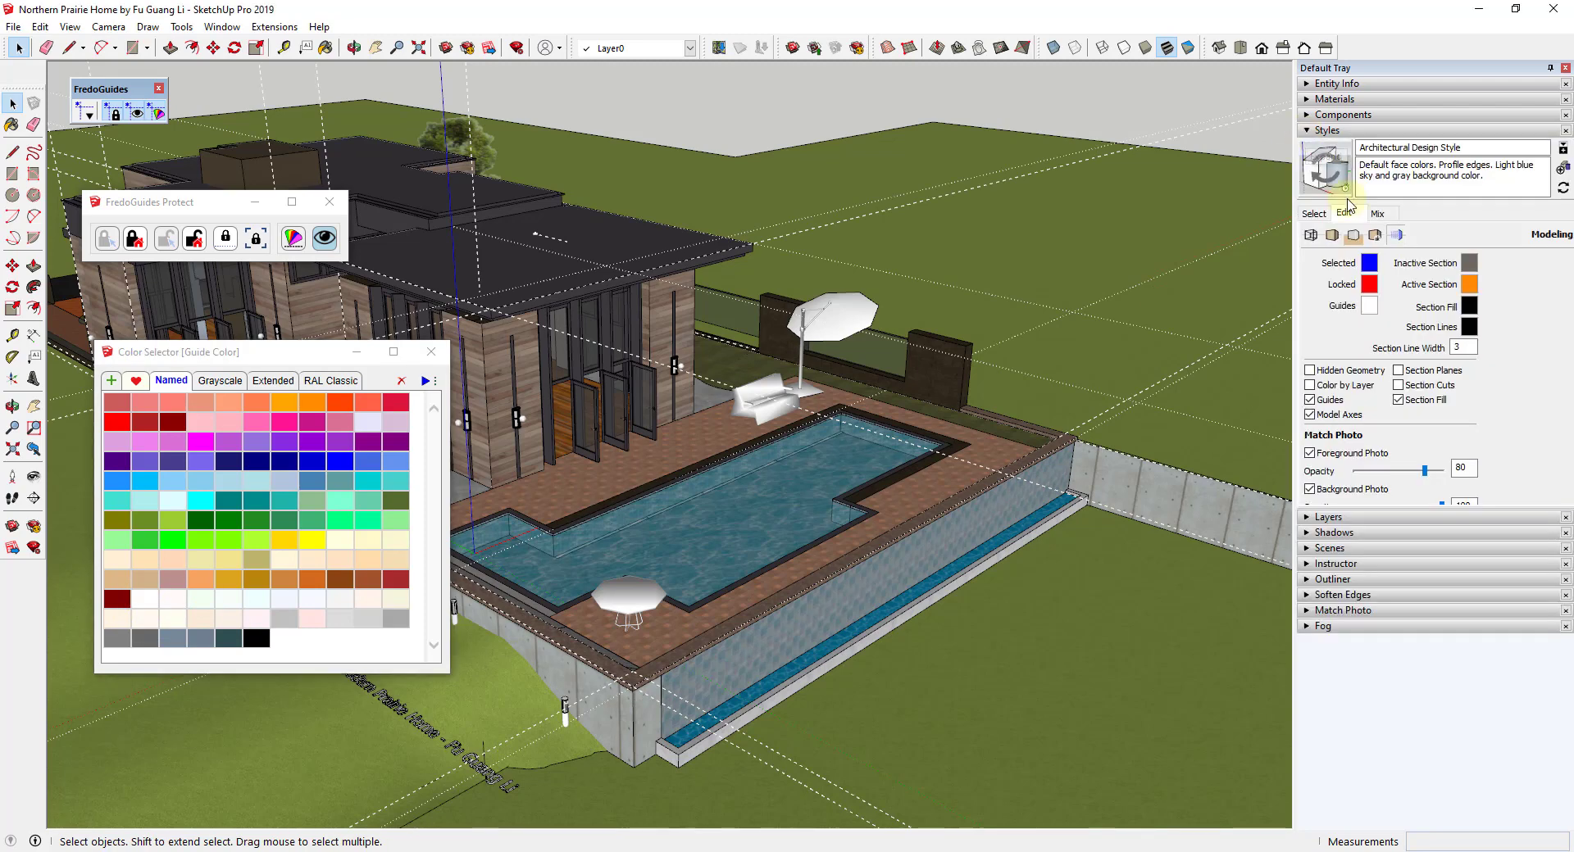
pyautogui.click(1306, 131)
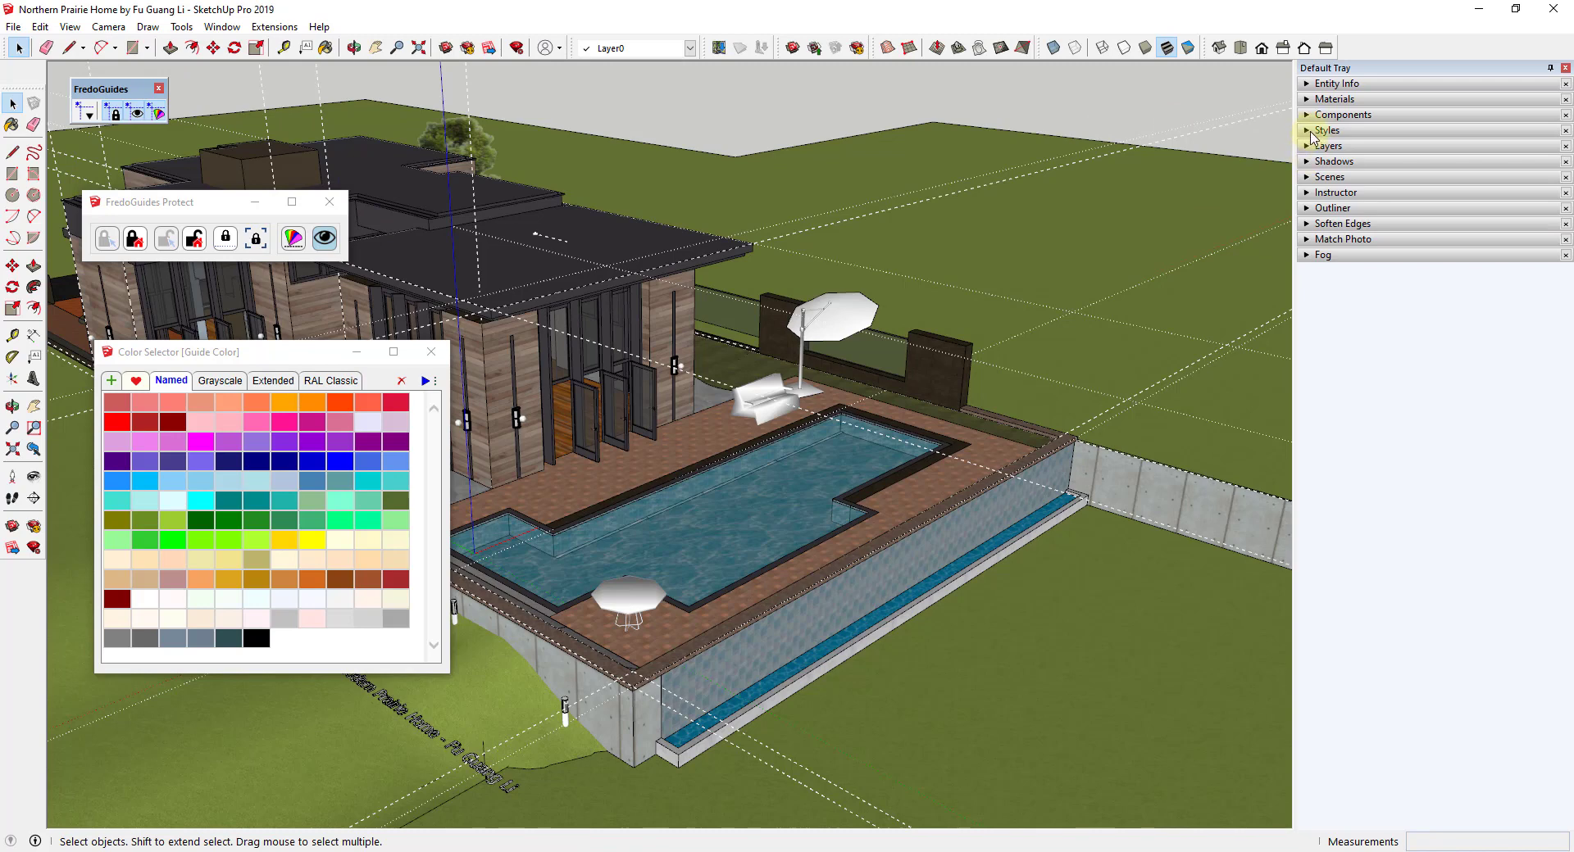
# Try cyan and magenta, then settle on a light-pink guide colour
pyautogui.click(201, 501)
pyautogui.click(227, 440)
pyautogui.click(229, 421)
pyautogui.click(135, 381)
pyautogui.click(172, 380)
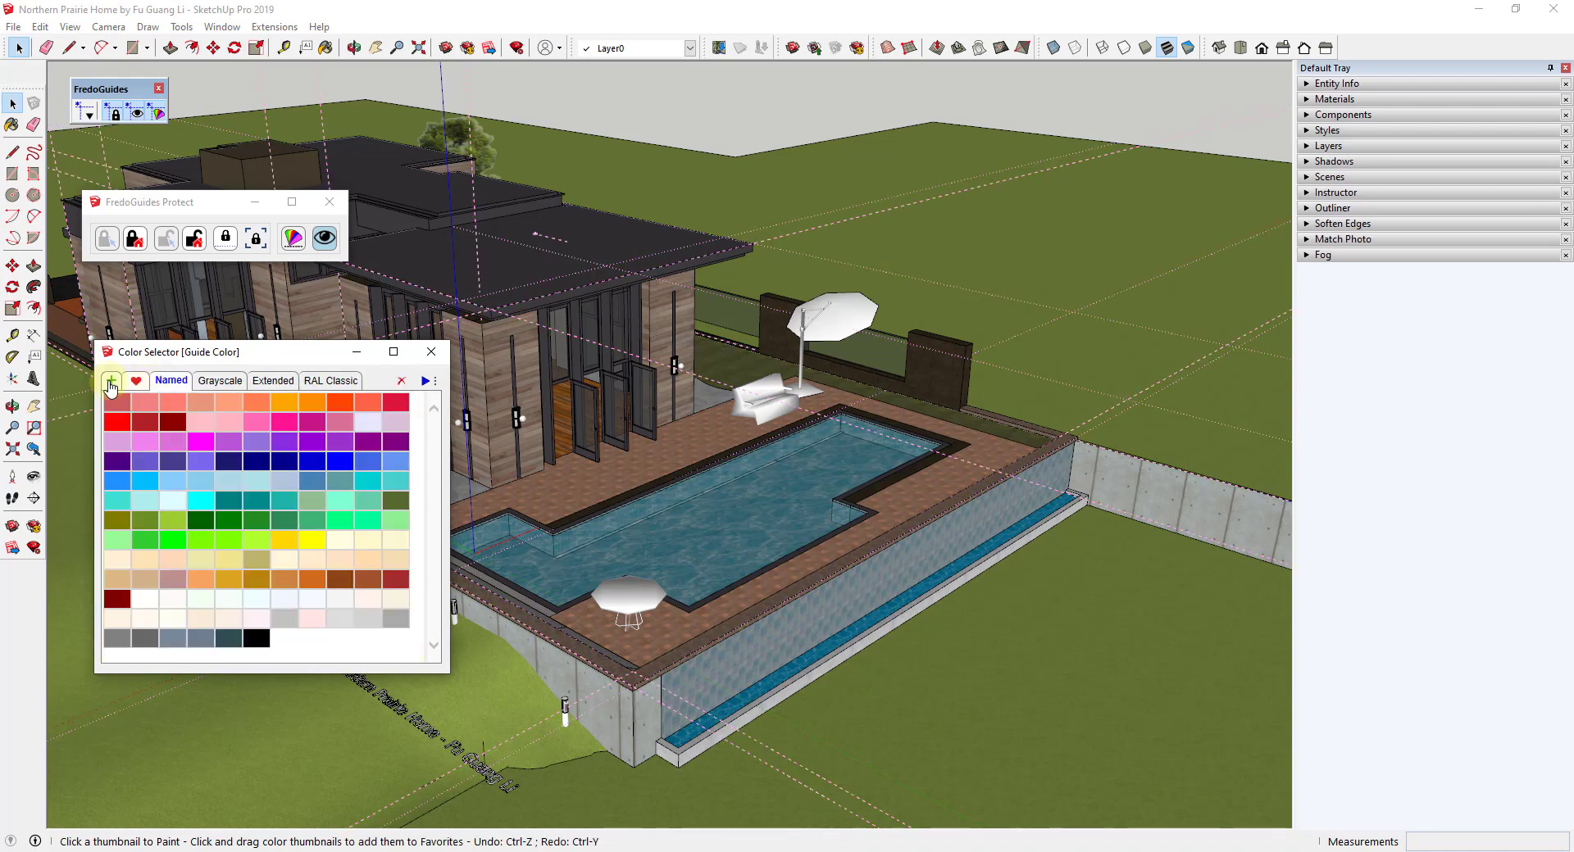